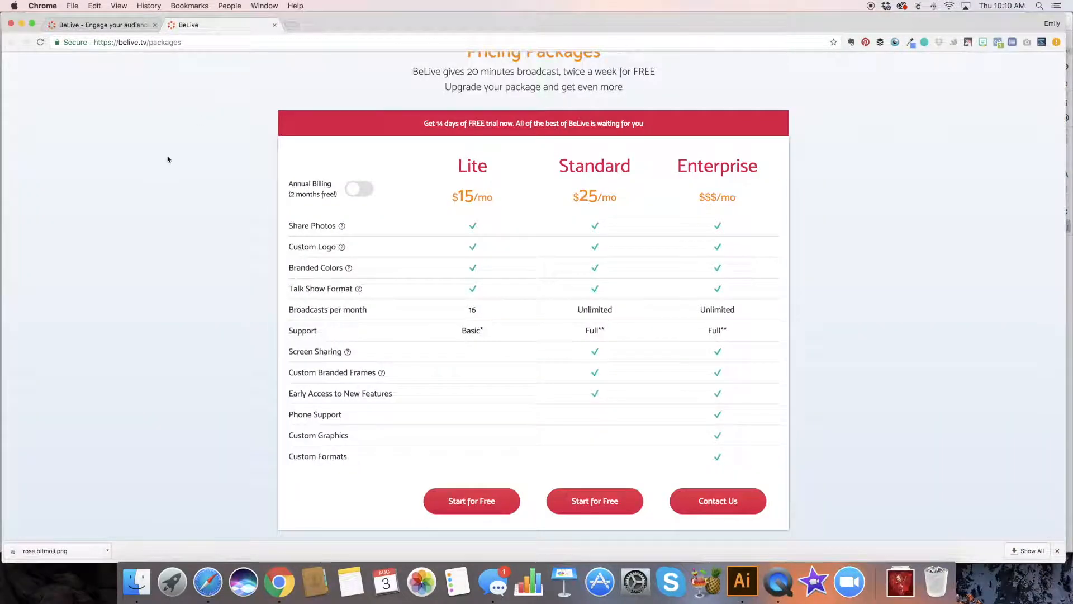
Log in to BeLive from its home page and open the account's My Broadcasts list.
{"action": "scroll", "coordinate": [175, 172], "scroll_direction": "up", "scroll_amount": 2}
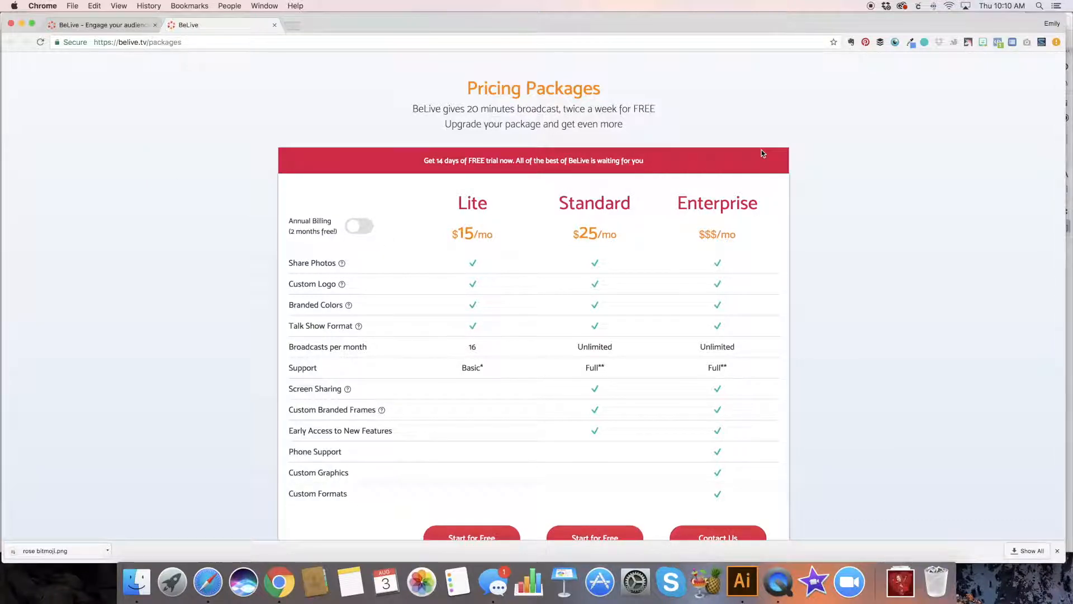
{"action": "scroll", "coordinate": [483, 248], "scroll_direction": "down", "scroll_amount": 1}
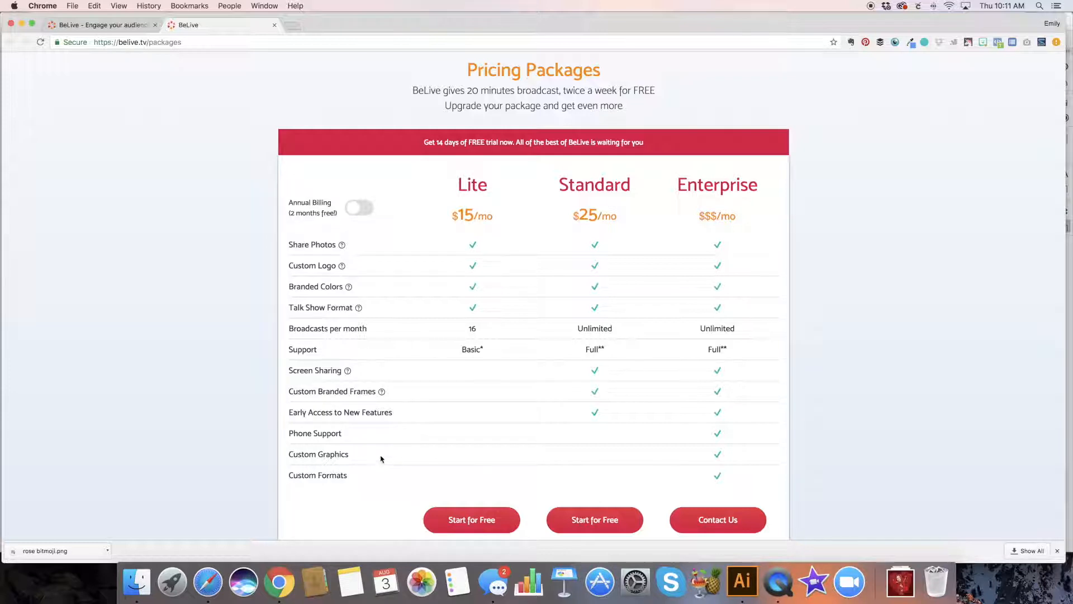
{"action": "left_click", "coordinate": [104, 27]}
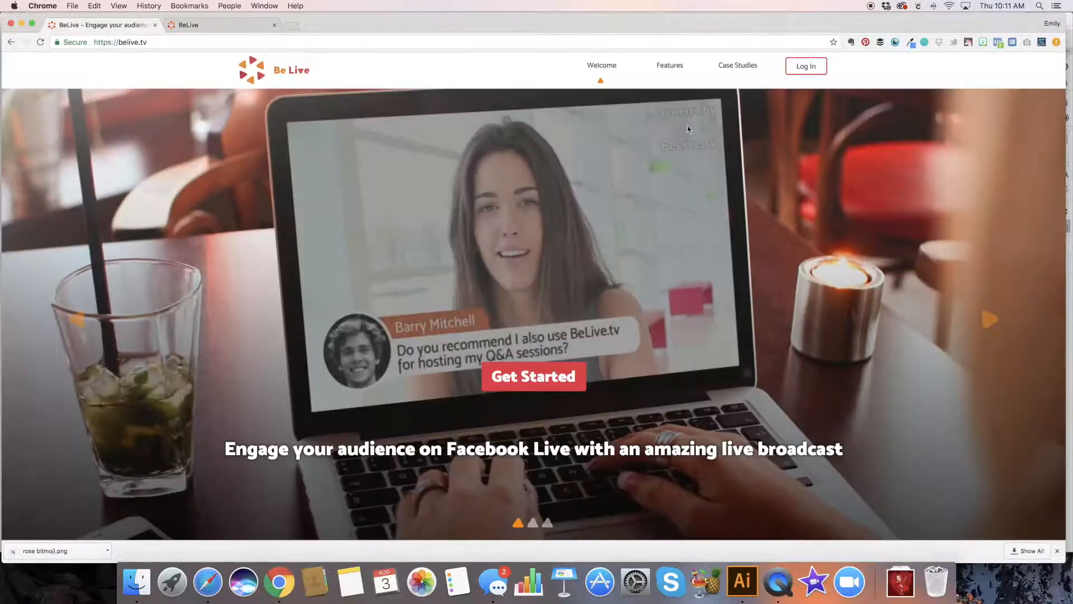
{"action": "left_click", "coordinate": [800, 68]}
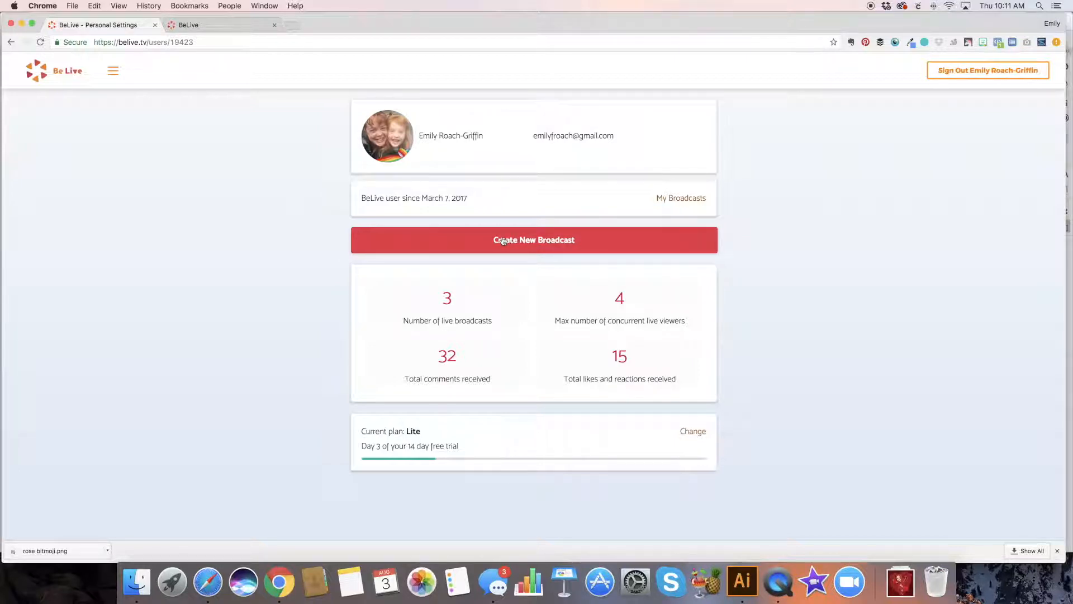
{"action": "left_click", "coordinate": [692, 201]}
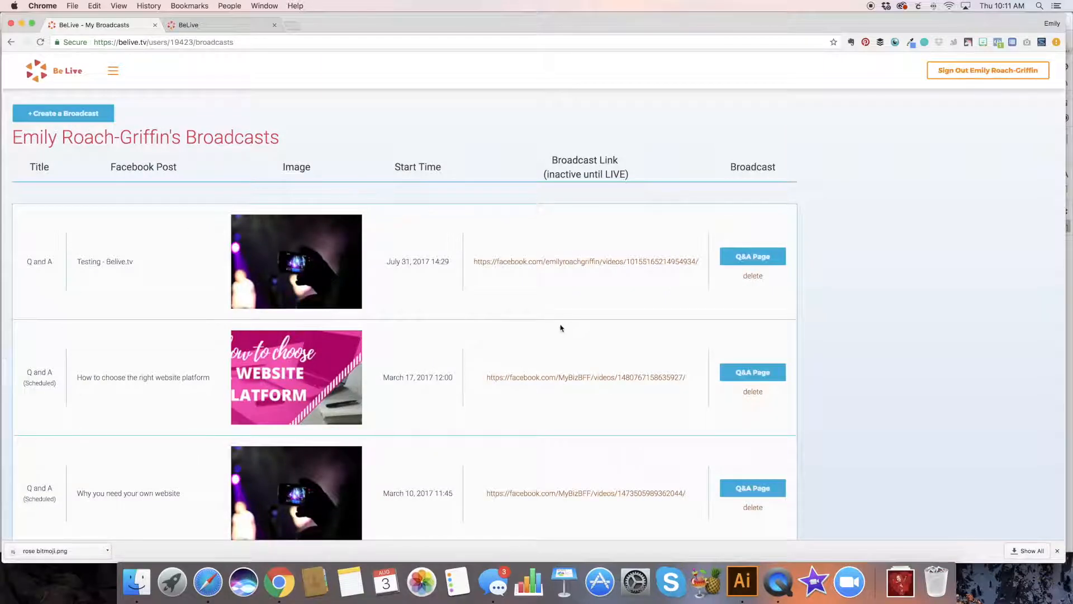
Create a new broadcast and choose the Solo broadcasting mode.
{"action": "left_click", "coordinate": [70, 117]}
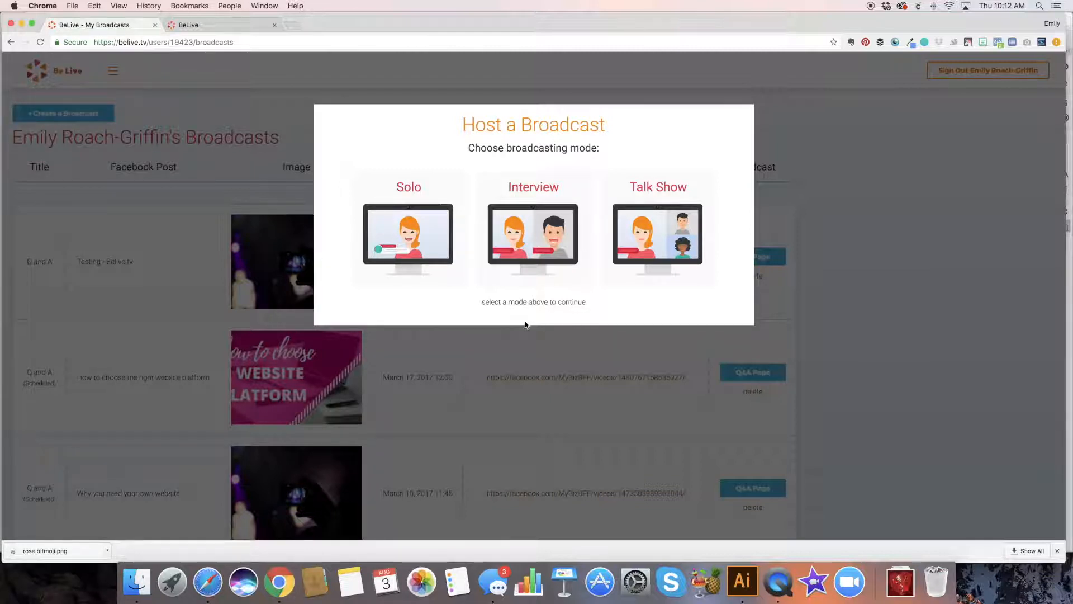
{"action": "mouse_move", "coordinate": [349, 234]}
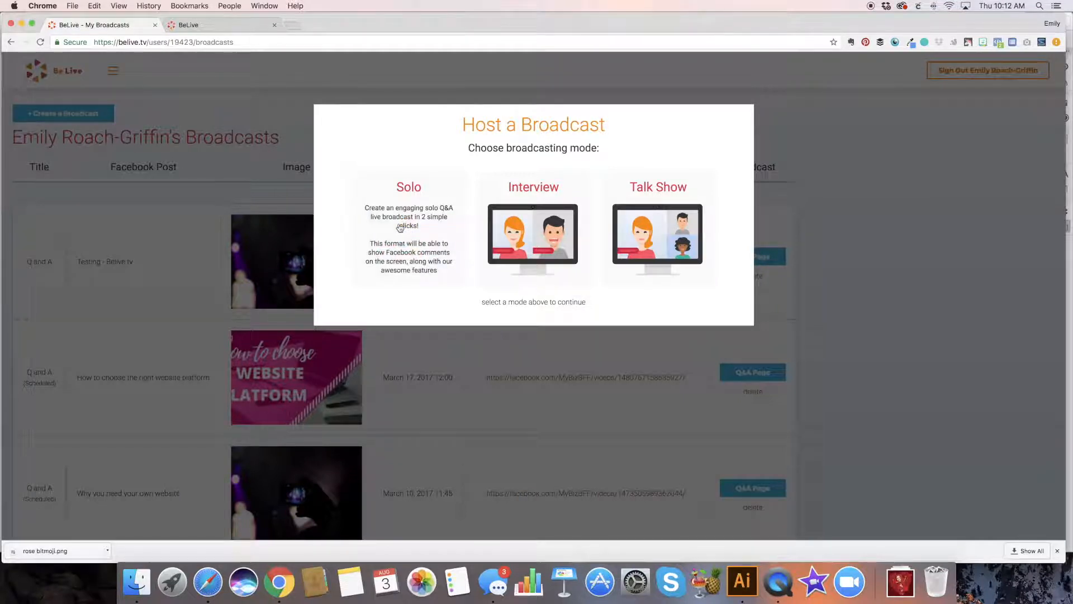
{"action": "mouse_move", "coordinate": [529, 224]}
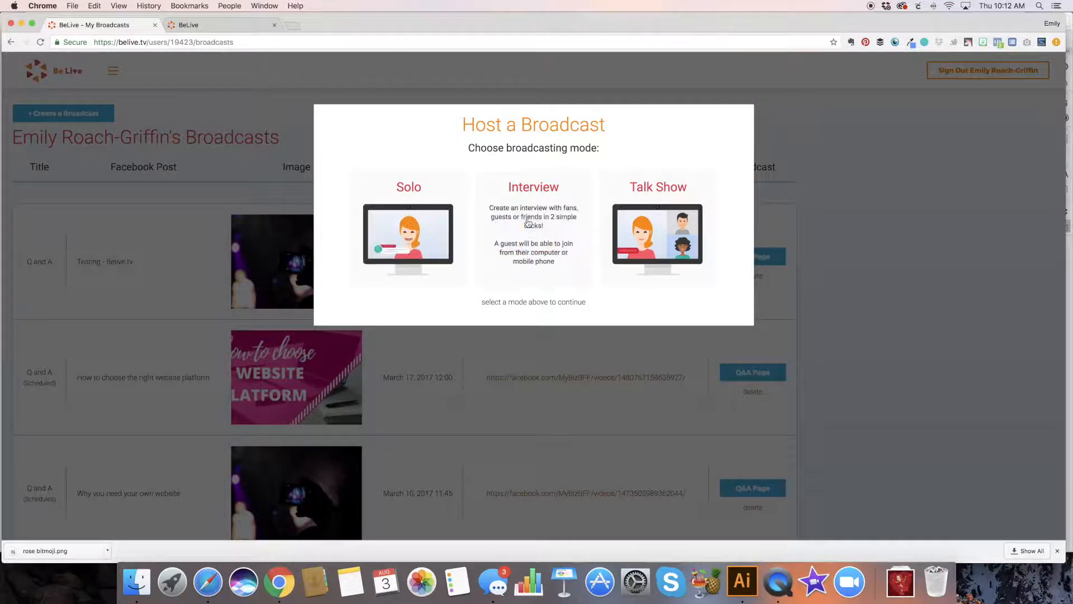
{"action": "mouse_move", "coordinate": [651, 221]}
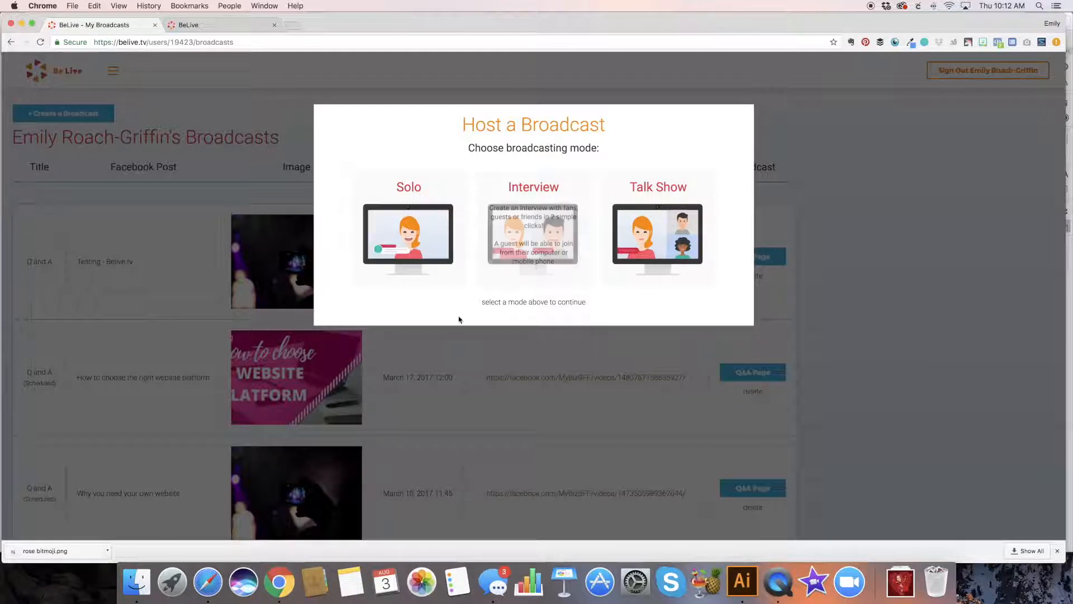
{"action": "left_click", "coordinate": [399, 234]}
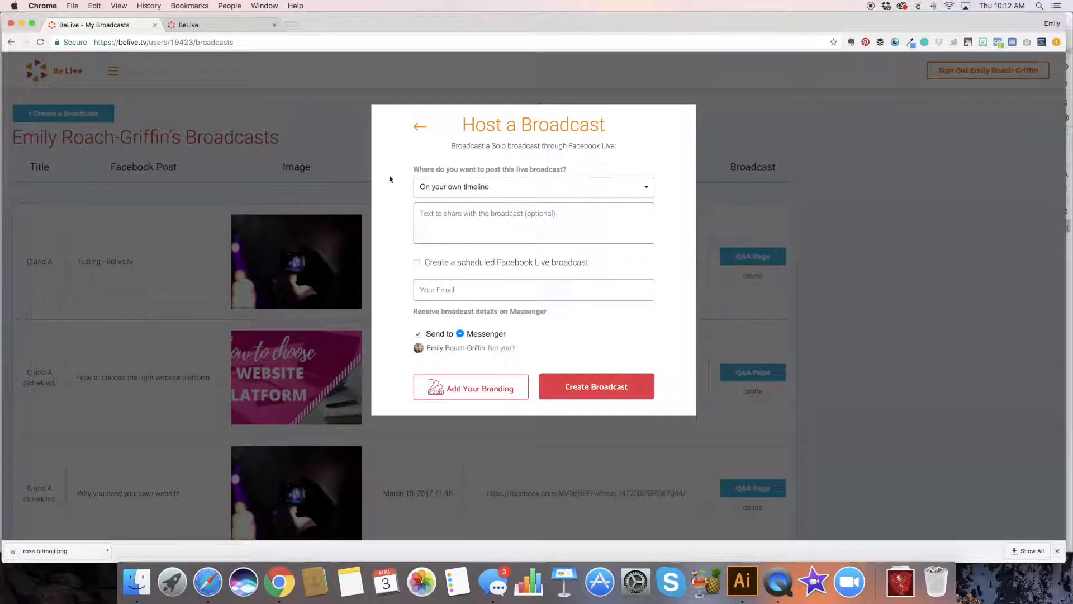
Set the live broadcast to post on a managed page, selecting Biz BFF.
{"action": "left_click", "coordinate": [465, 194]}
{"action": "left_click", "coordinate": [461, 125]}
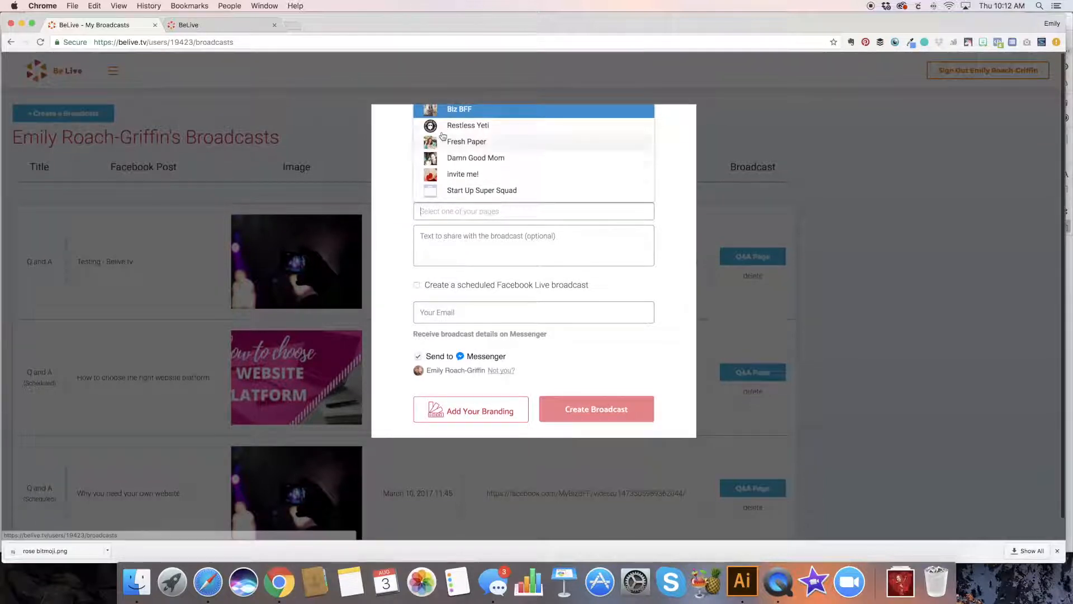
{"action": "left_click", "coordinate": [451, 112]}
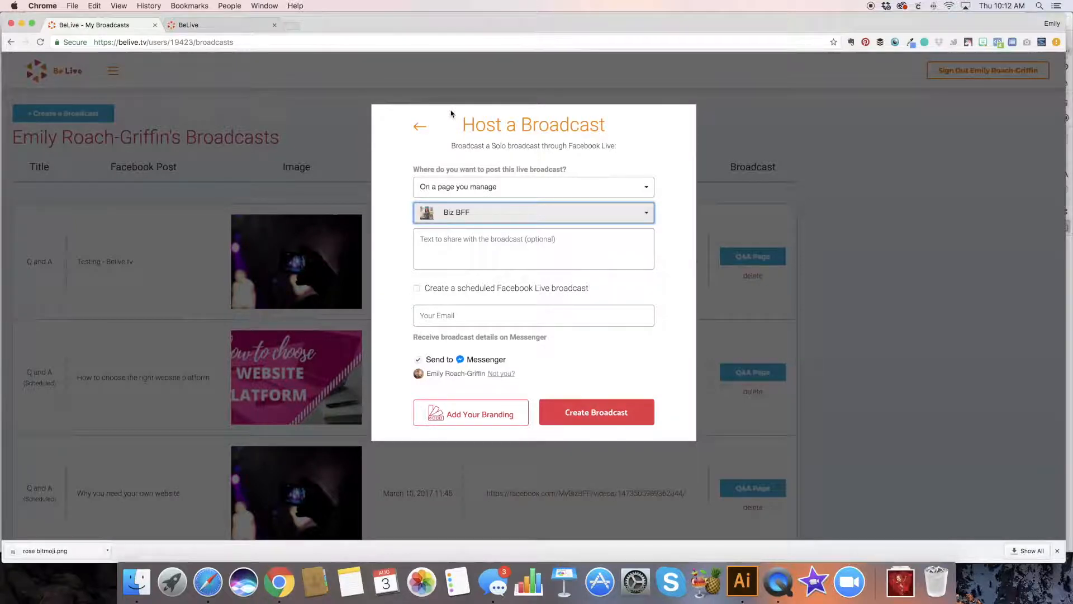
Change the post destination to a managed group, picking Biz BFF Hive first and Canva Crash Course second.
{"action": "left_click", "coordinate": [457, 186]}
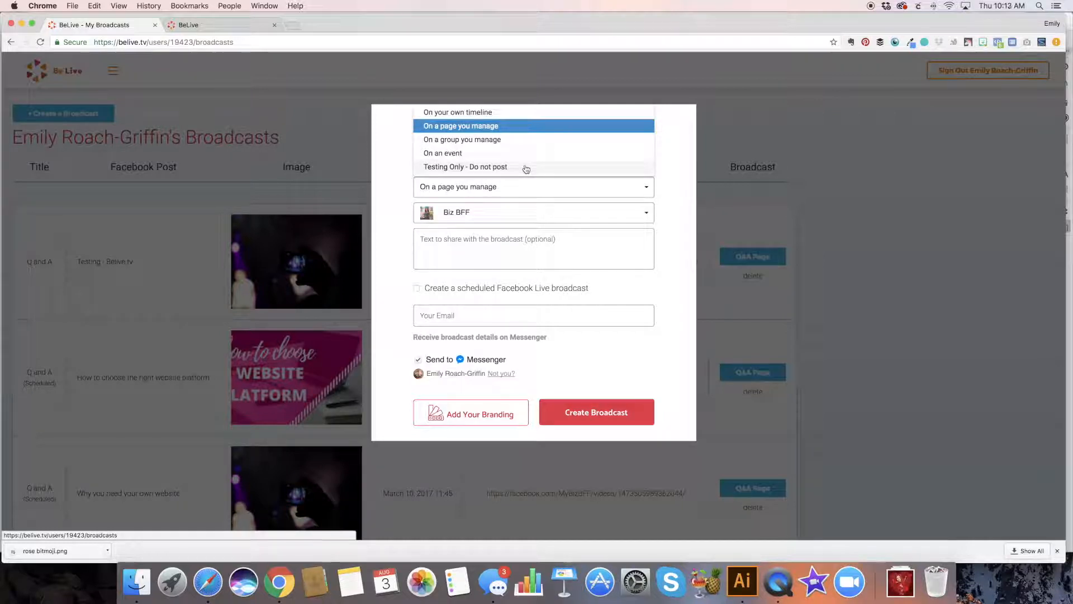
{"action": "left_click", "coordinate": [476, 139]}
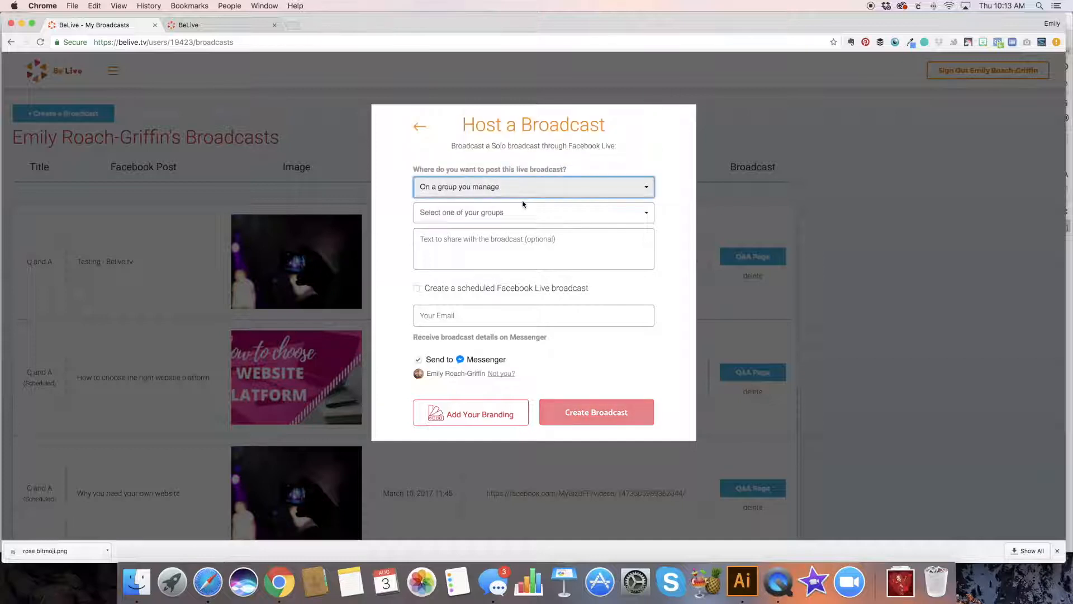
{"action": "left_click", "coordinate": [470, 218]}
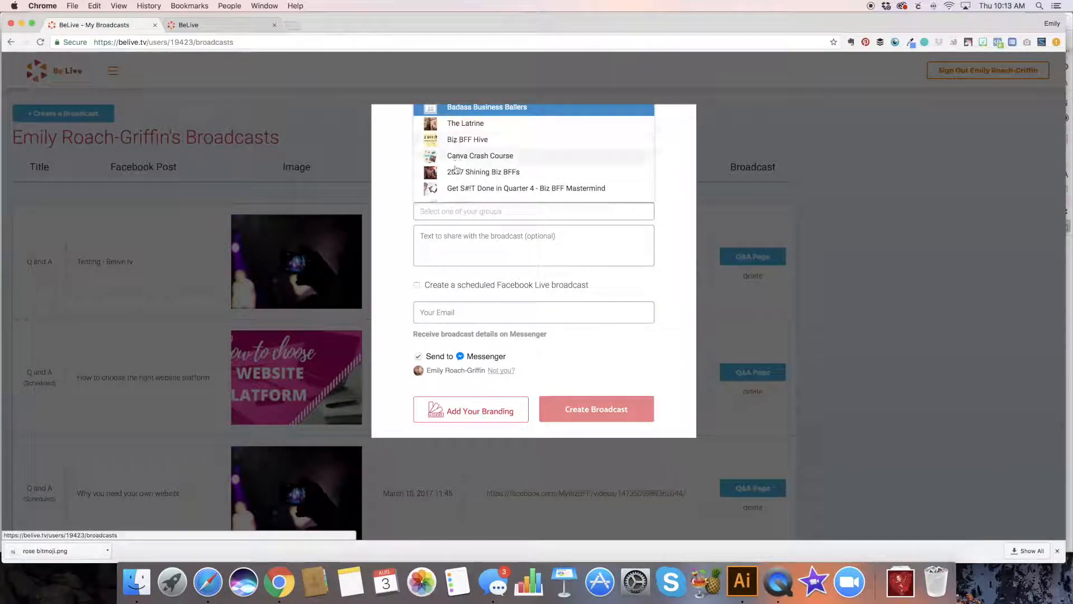
{"action": "left_click", "coordinate": [455, 142]}
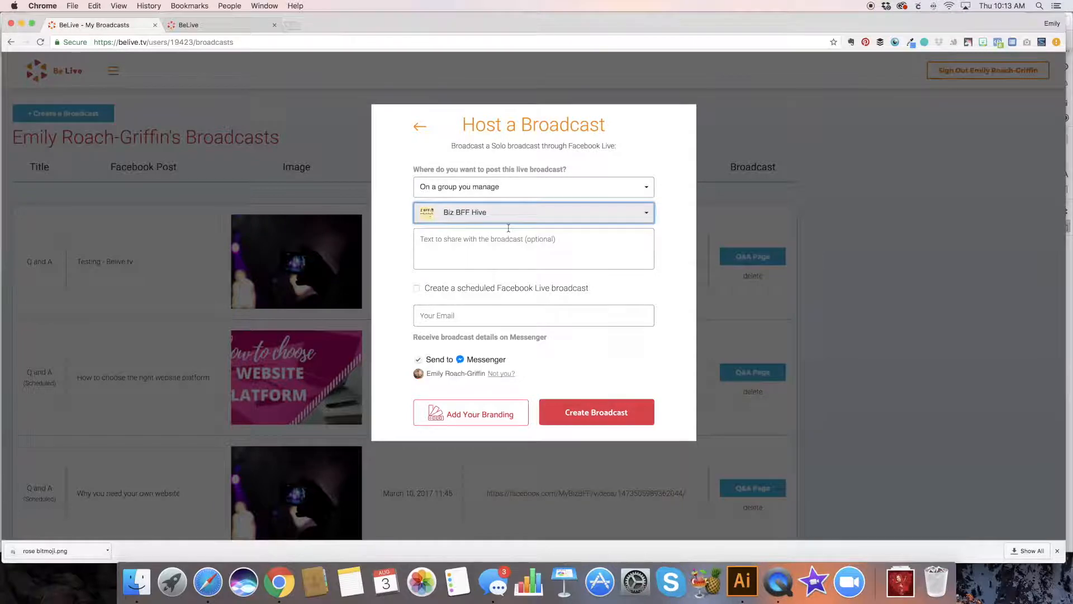
{"action": "left_click", "coordinate": [461, 215]}
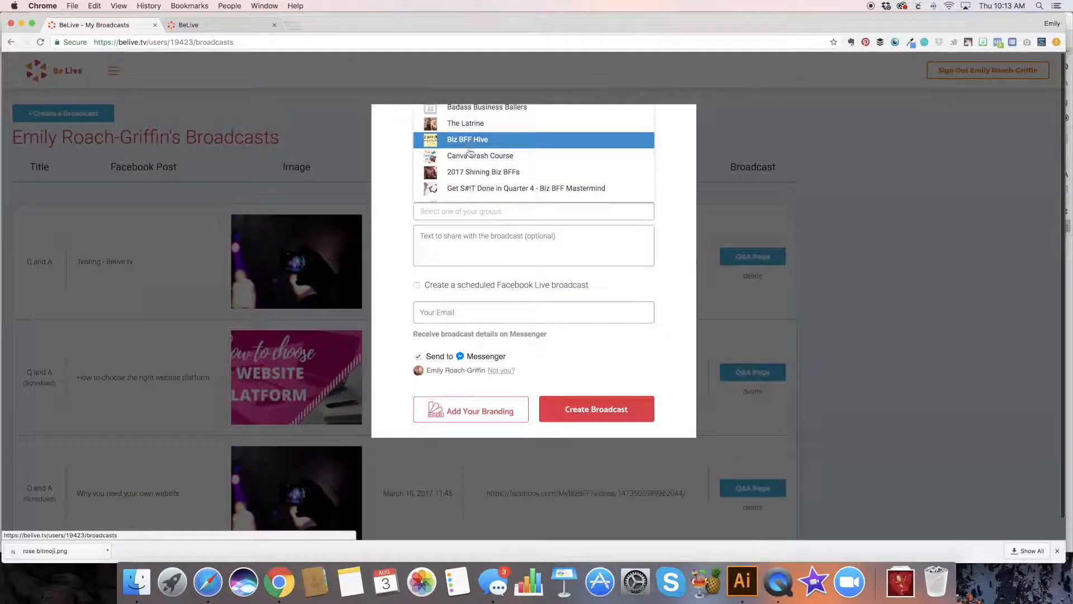
{"action": "left_click", "coordinate": [468, 158]}
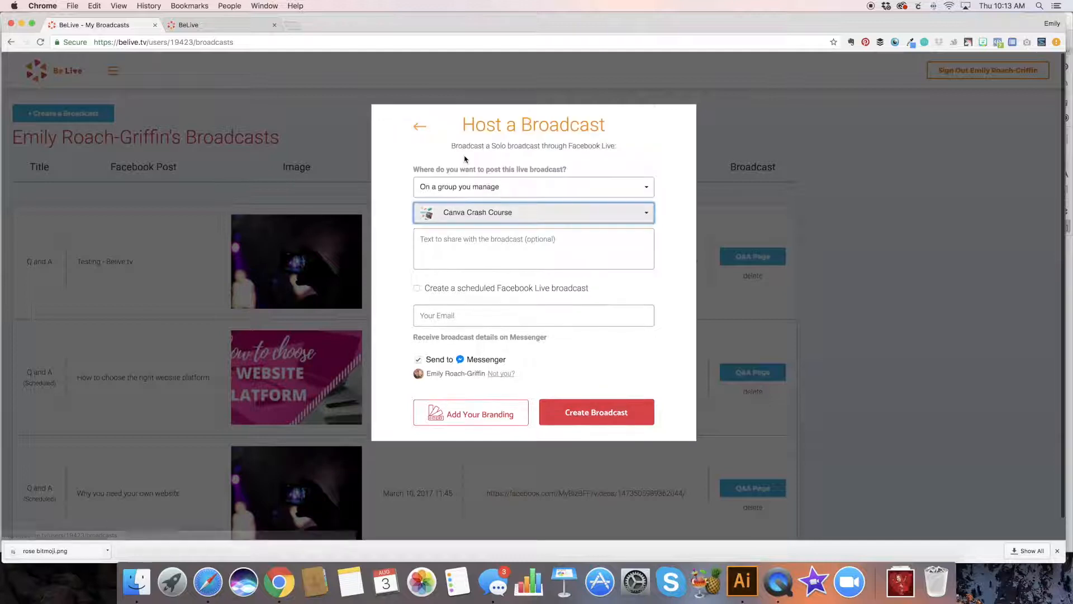
Set the post destination to Testing Only - Do not post and enter "How to use BeLive.tv" as the broadcast text.
{"action": "left_click", "coordinate": [460, 191]}
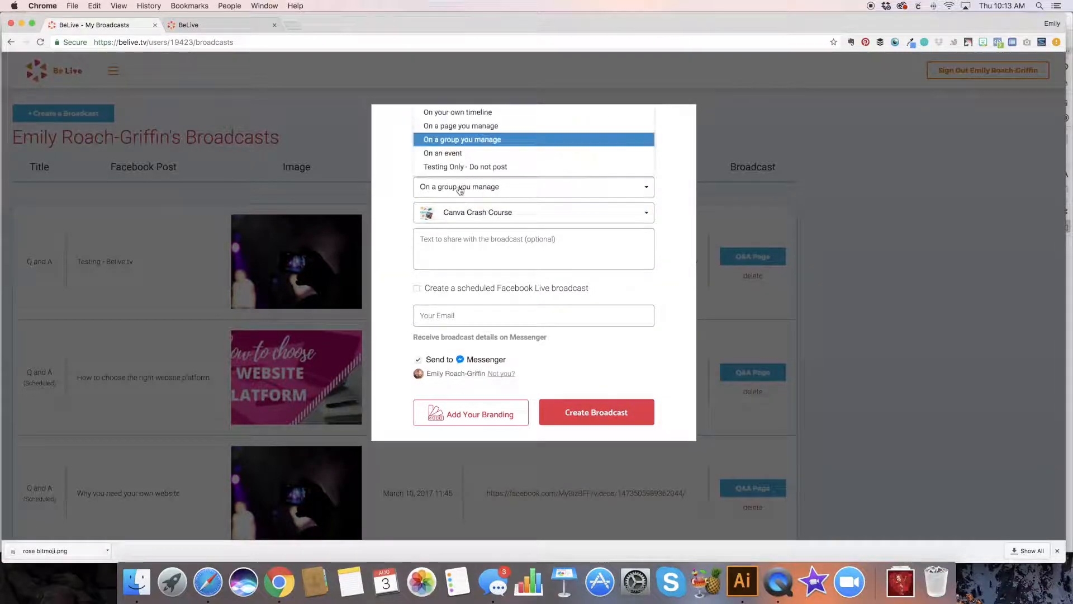
{"action": "left_click", "coordinate": [456, 165]}
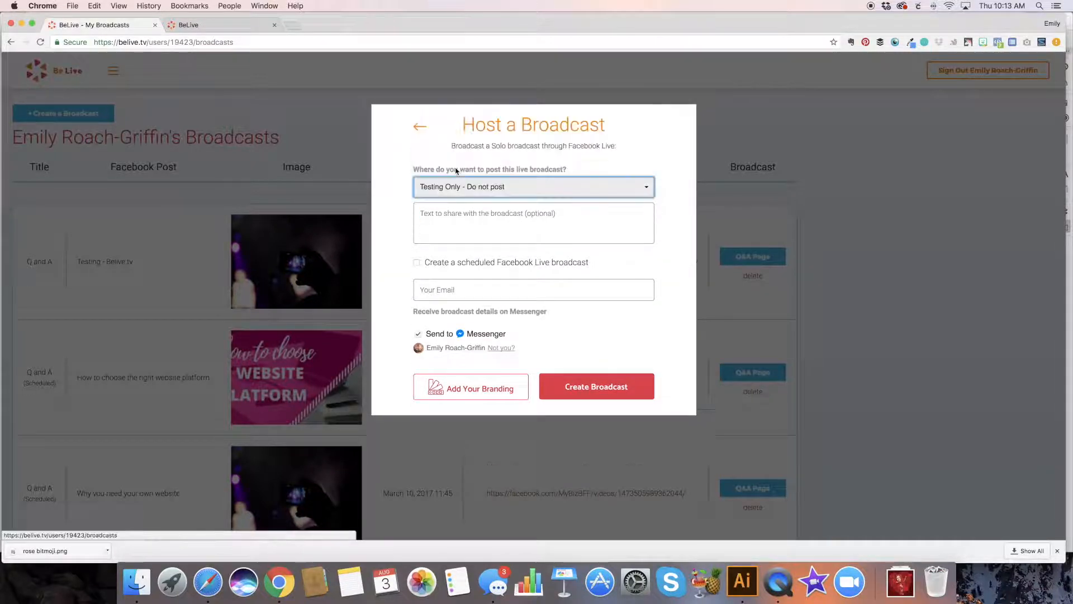
{"action": "left_click", "coordinate": [451, 218]}
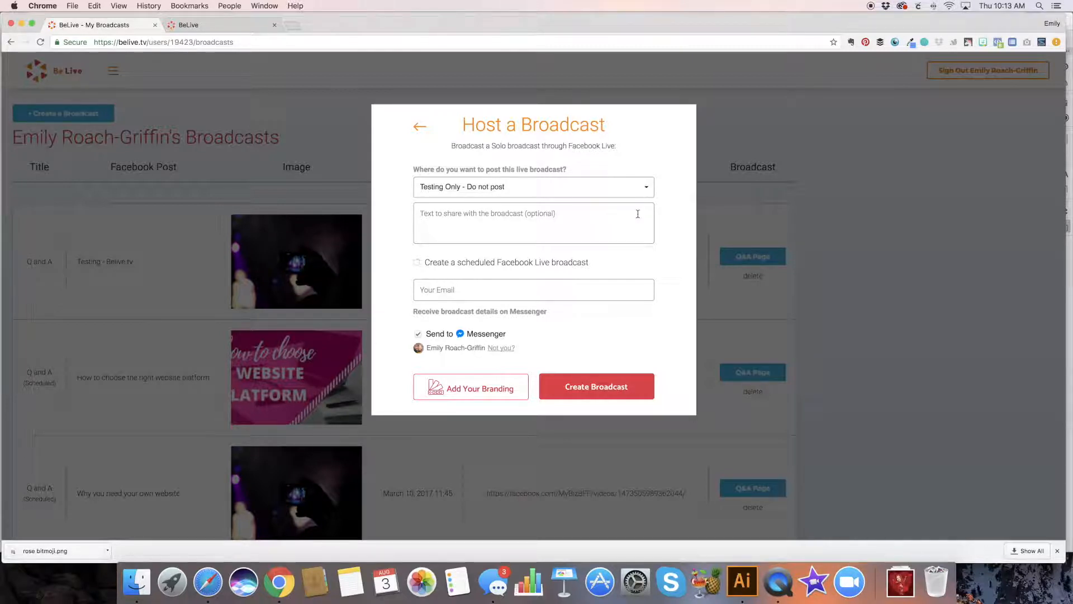
{"action": "type", "text": "How to use BeLive.tv"}
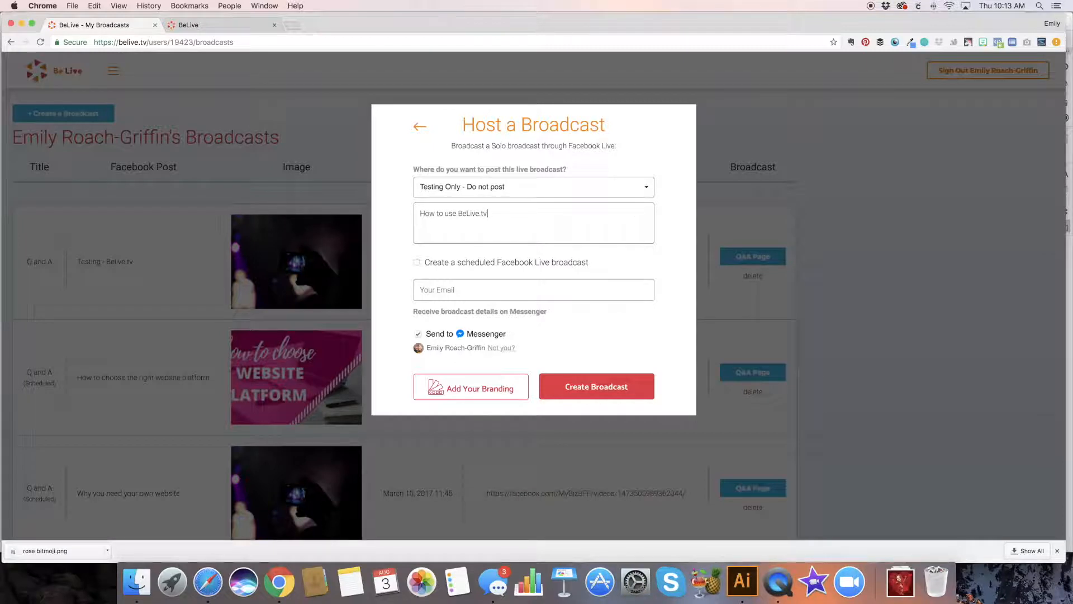
Try the scheduled Facebook Live option, browse for a post image without choosing one, and turn scheduling back off.
{"action": "scroll", "coordinate": [553, 187], "scroll_direction": "down", "scroll_amount": 1}
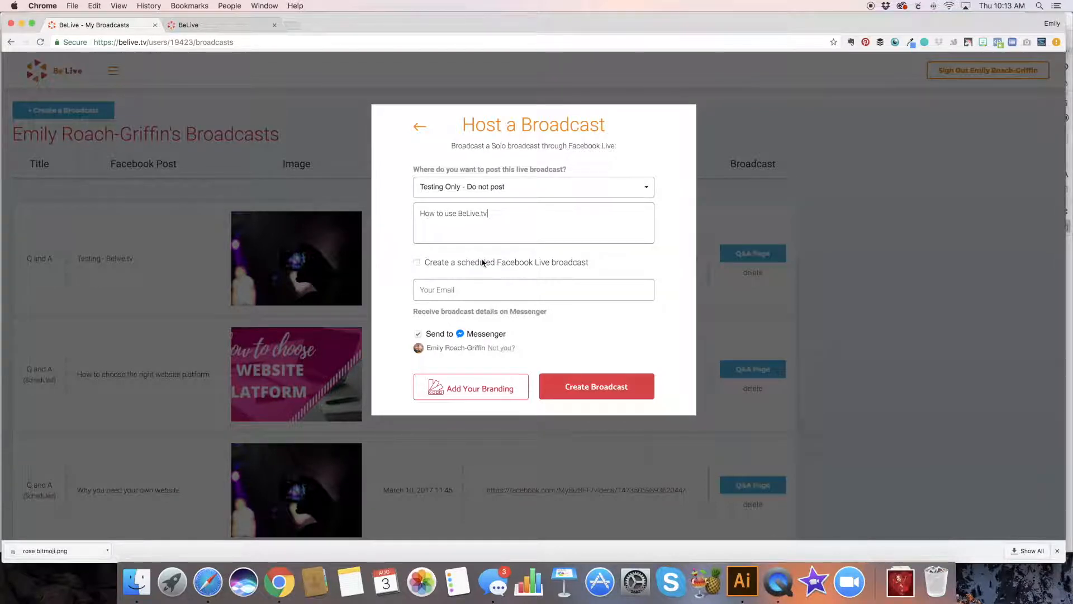
{"action": "left_click", "coordinate": [417, 264]}
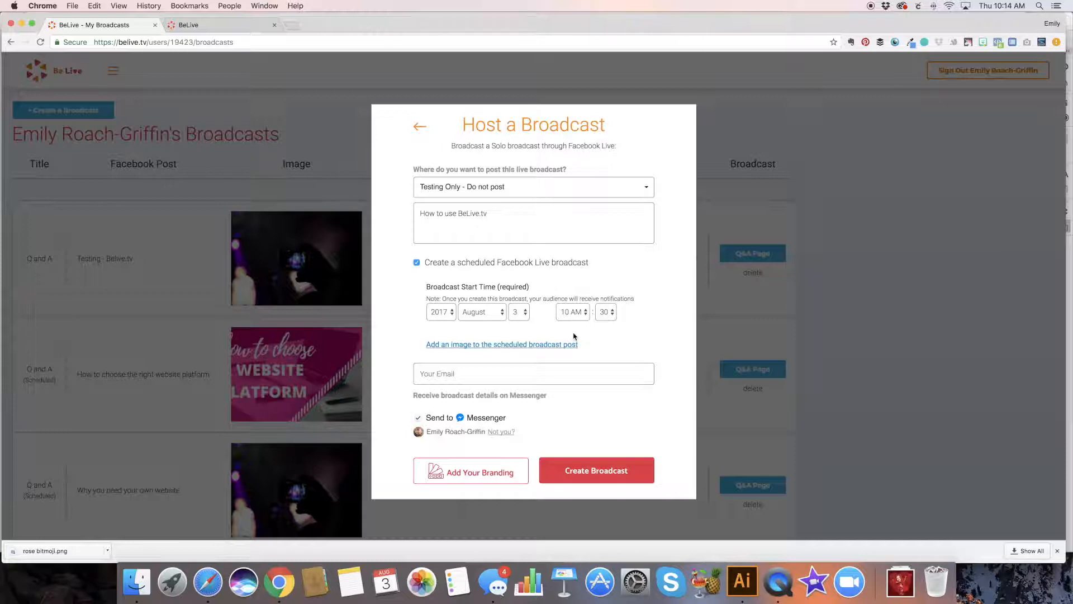
{"action": "scroll", "coordinate": [559, 338], "scroll_direction": "down", "scroll_amount": 1}
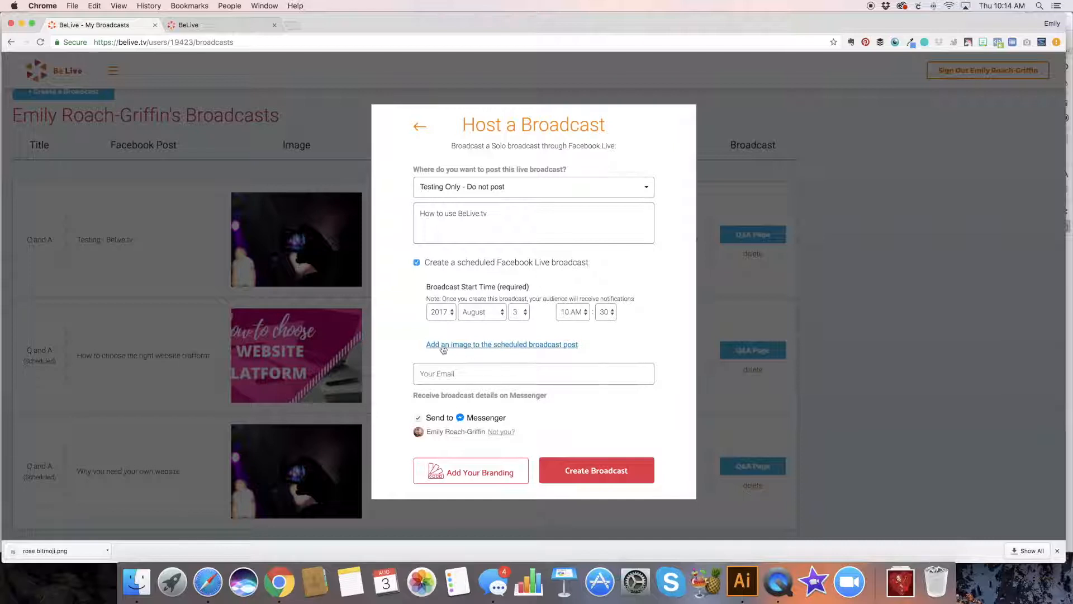
{"action": "left_click", "coordinate": [523, 350]}
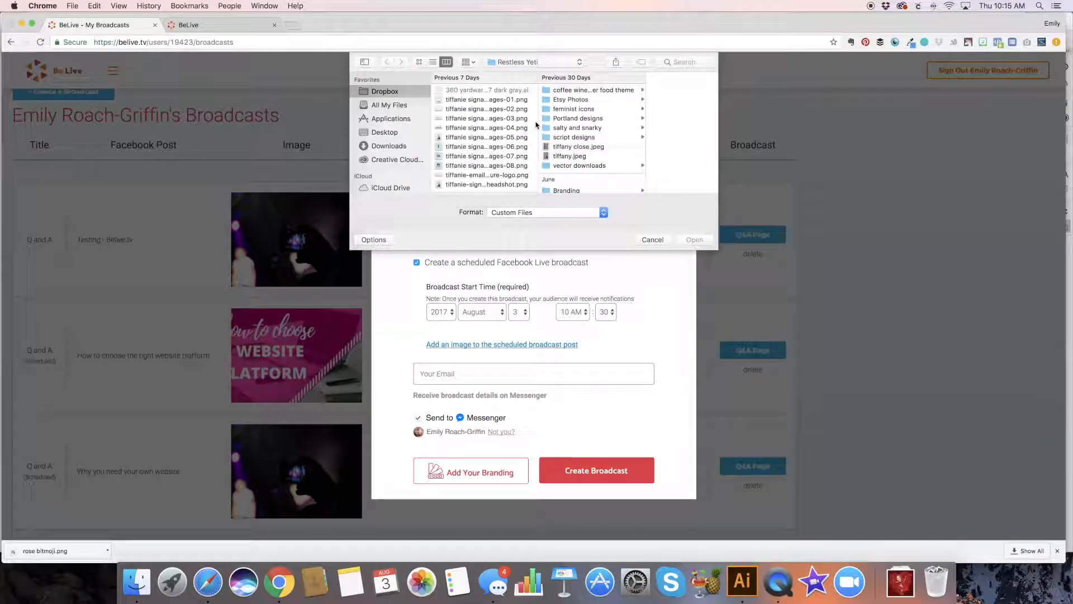
{"action": "left_click", "coordinate": [651, 240]}
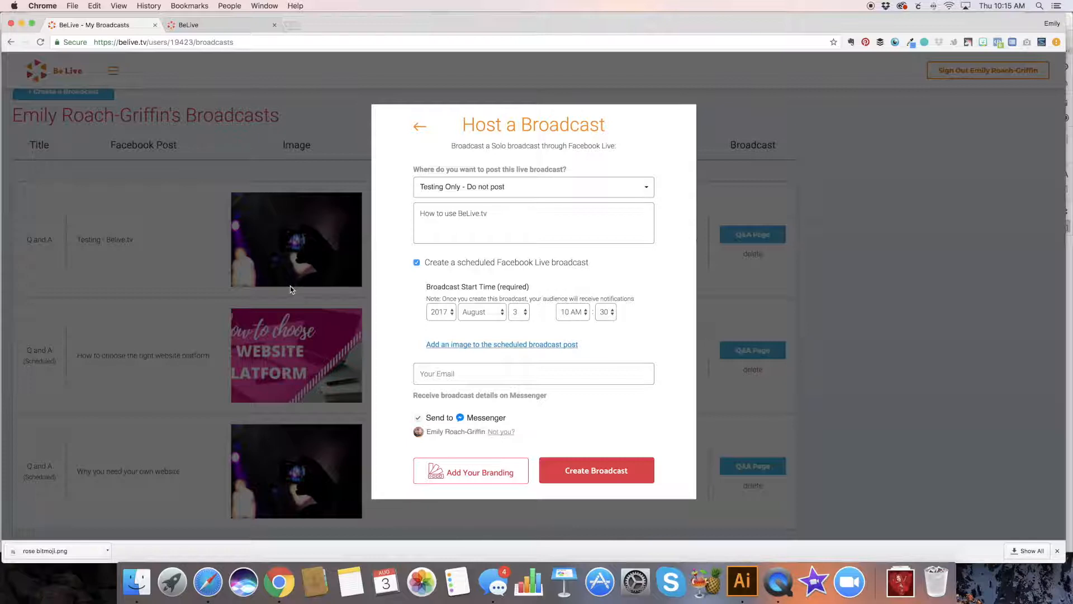
{"action": "left_click", "coordinate": [416, 262]}
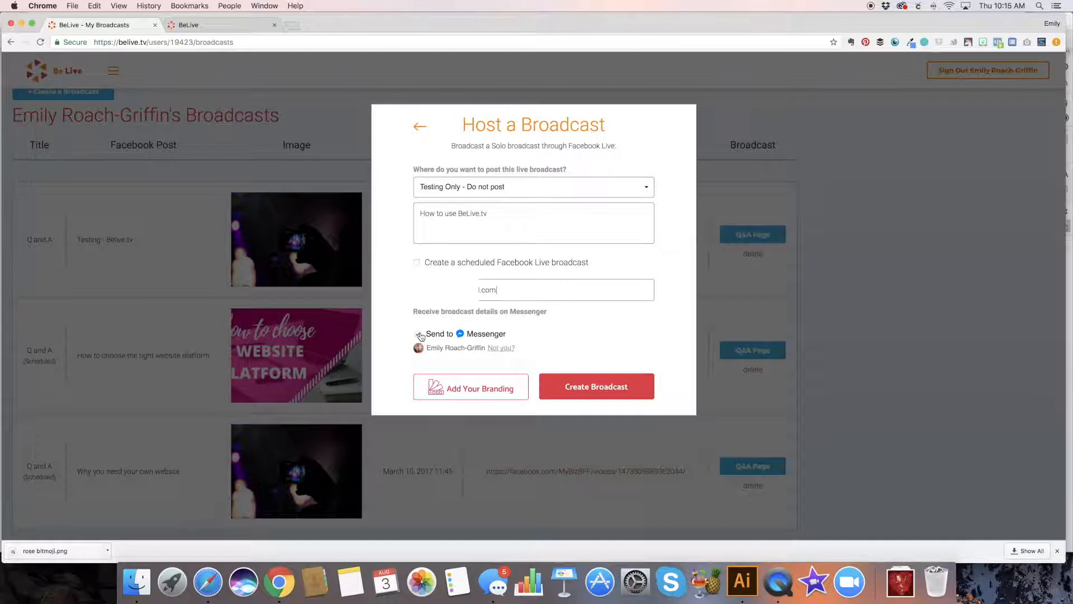
Turn off sending broadcast details to Messenger and select the Biz BFF logo in the broadcast's branding.
{"action": "left_click", "coordinate": [419, 334]}
{"action": "left_click", "coordinate": [467, 389]}
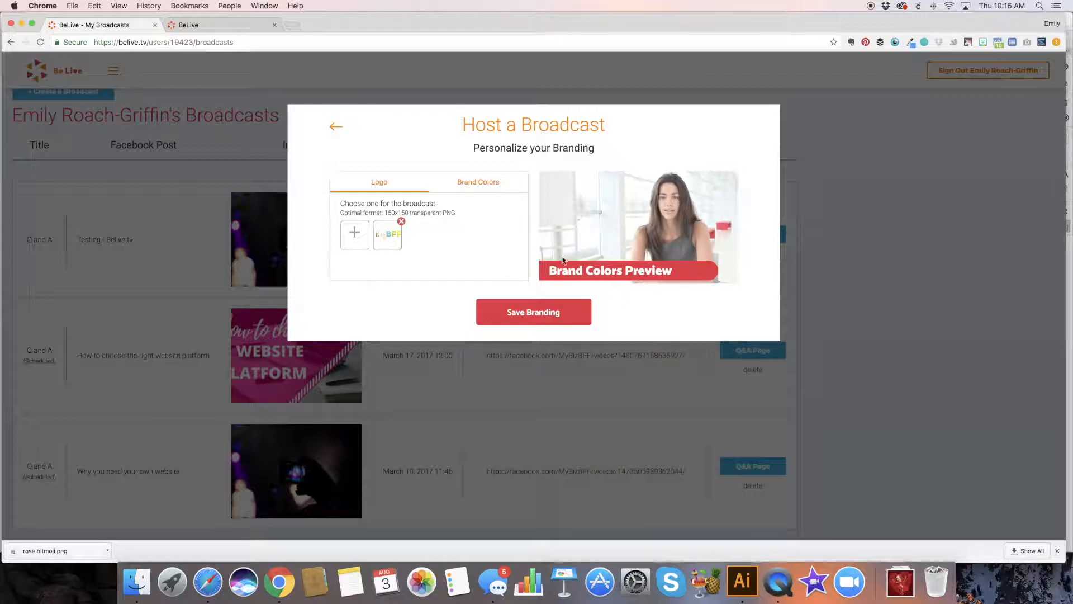
{"action": "left_click", "coordinate": [391, 235]}
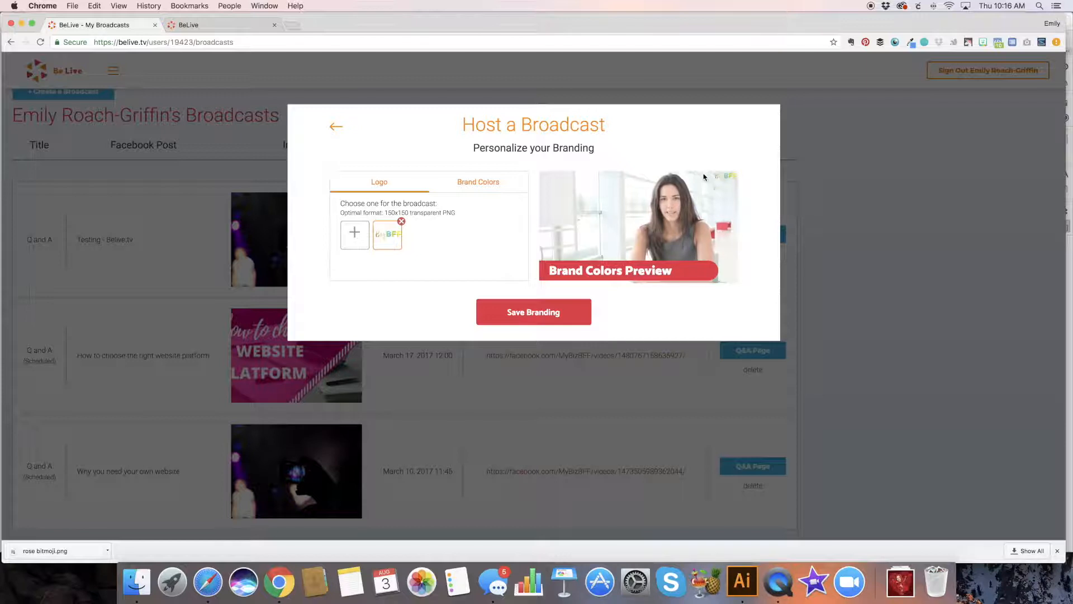
Set the brand background color to #ee008c and save the branding.
{"action": "left_click", "coordinate": [480, 183]}
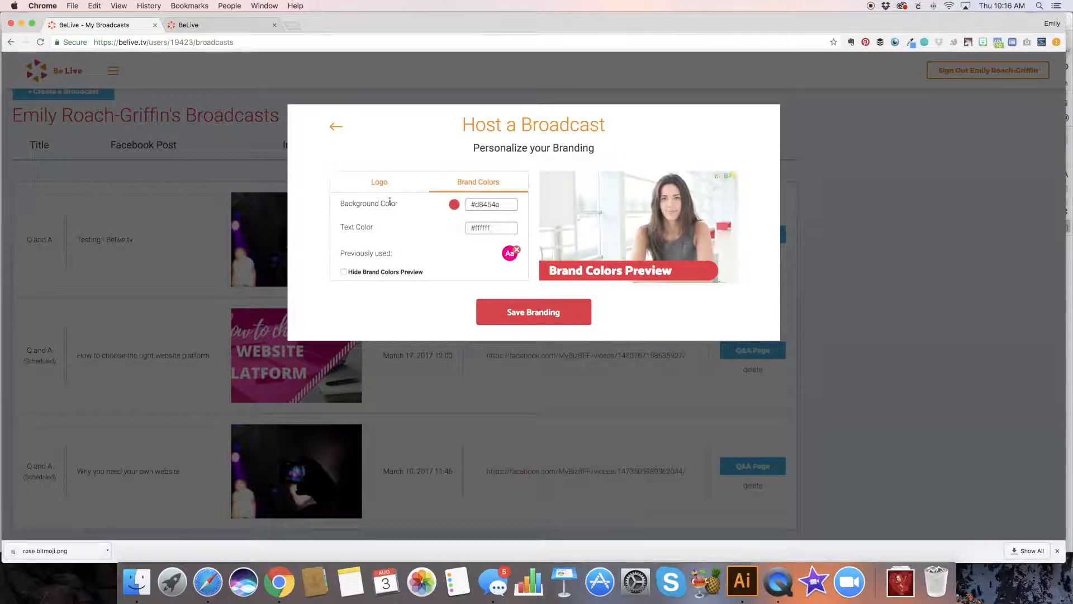
{"action": "left_click_drag", "start_coordinate": [500, 204], "coordinate": [471, 200]}
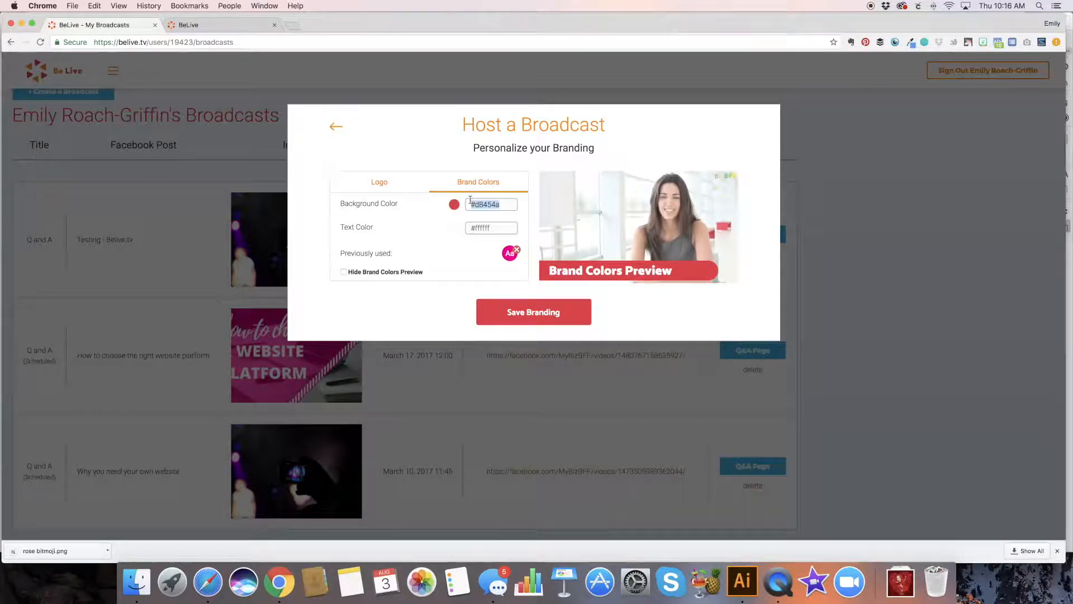
{"action": "type", "text": "ee"}
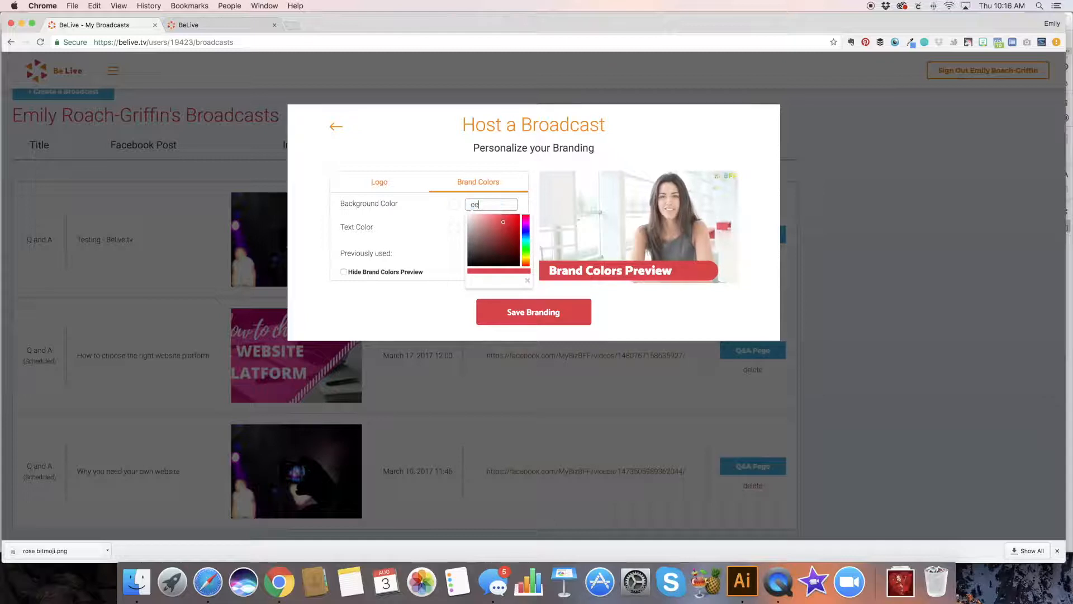
{"action": "type", "text": "008c"}
{"action": "left_click", "coordinate": [629, 279]}
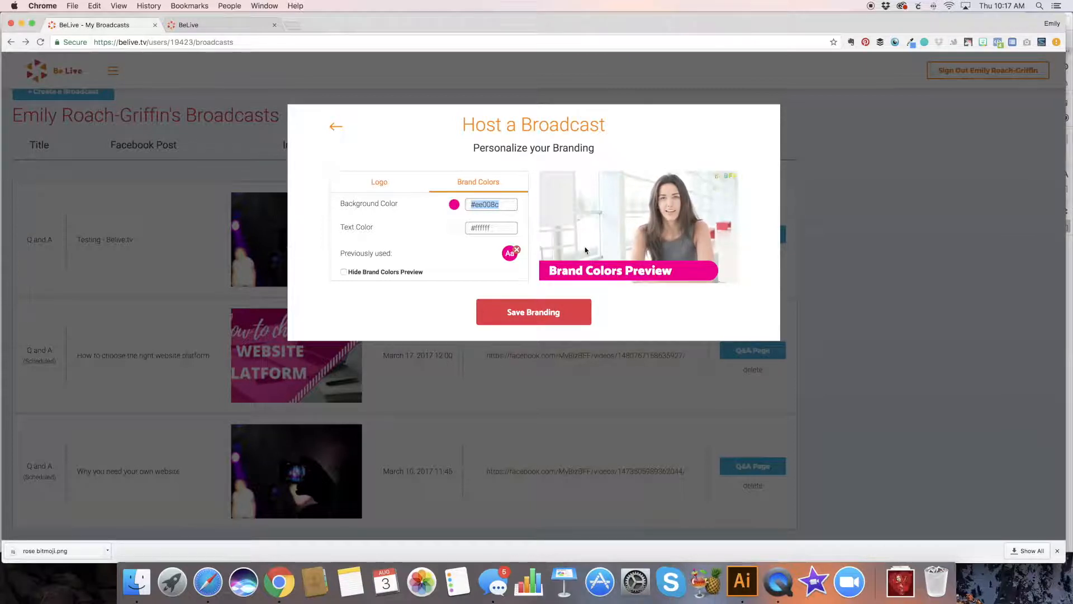
{"action": "left_click", "coordinate": [546, 312]}
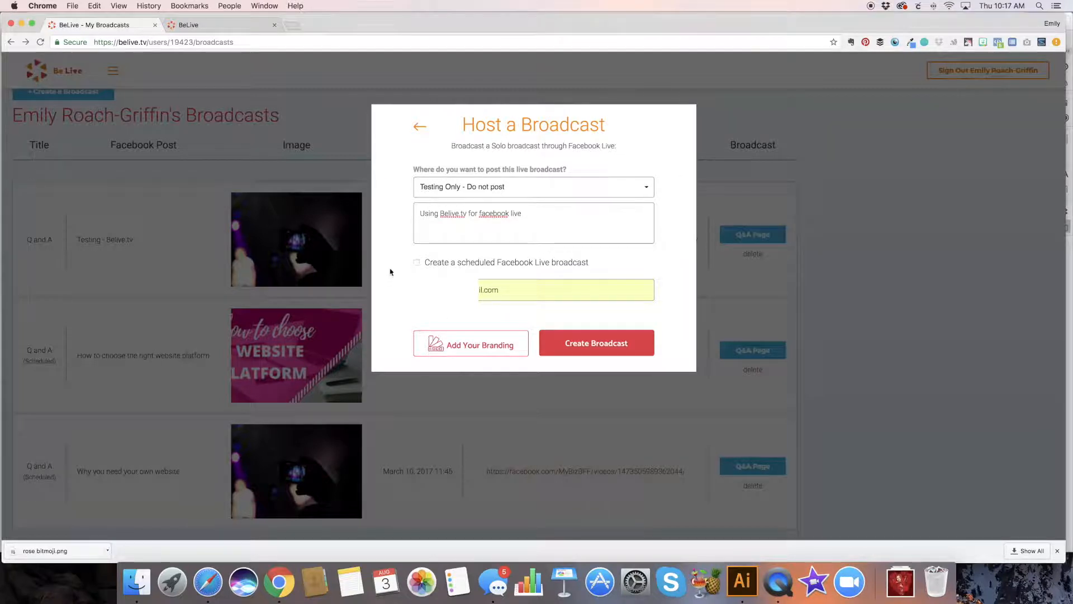
Create the test broadcast, enter the production studio past its welcome message, and connect the camera.
{"action": "left_click", "coordinate": [589, 346]}
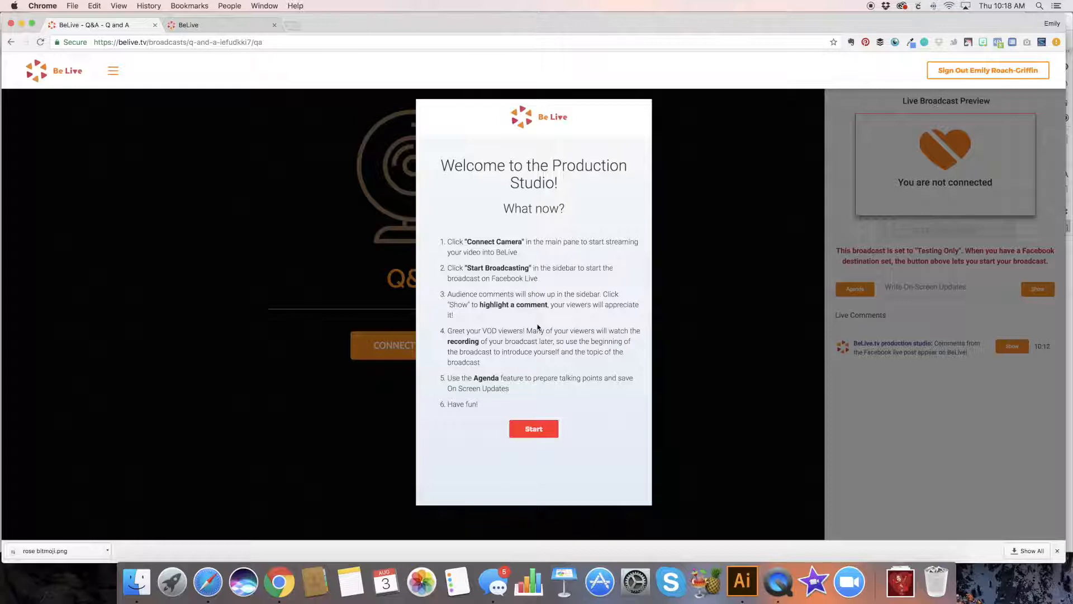
{"action": "left_click", "coordinate": [533, 430]}
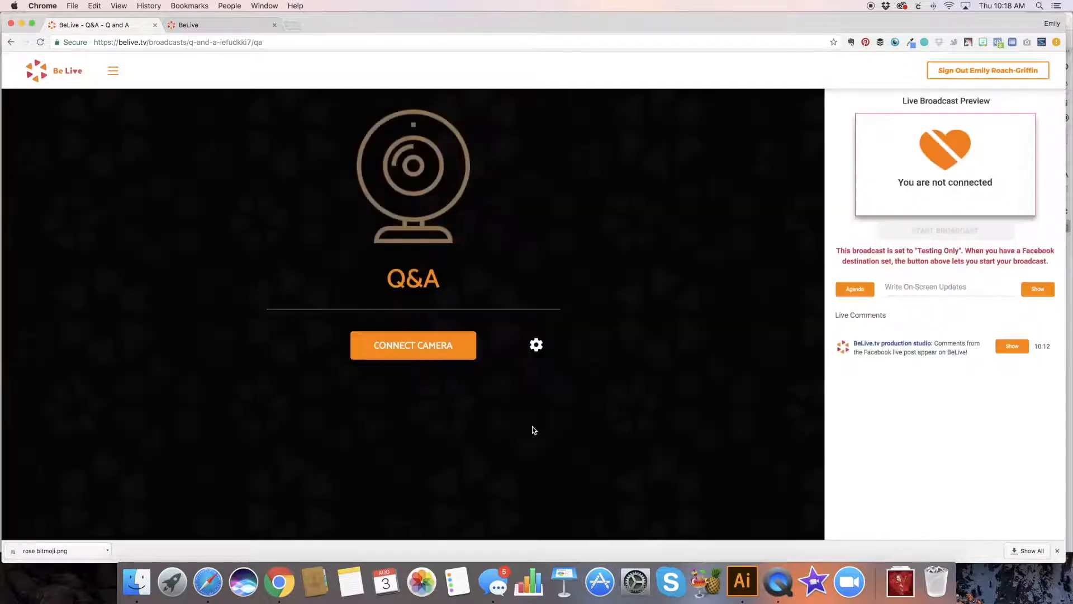
{"action": "left_click", "coordinate": [400, 351]}
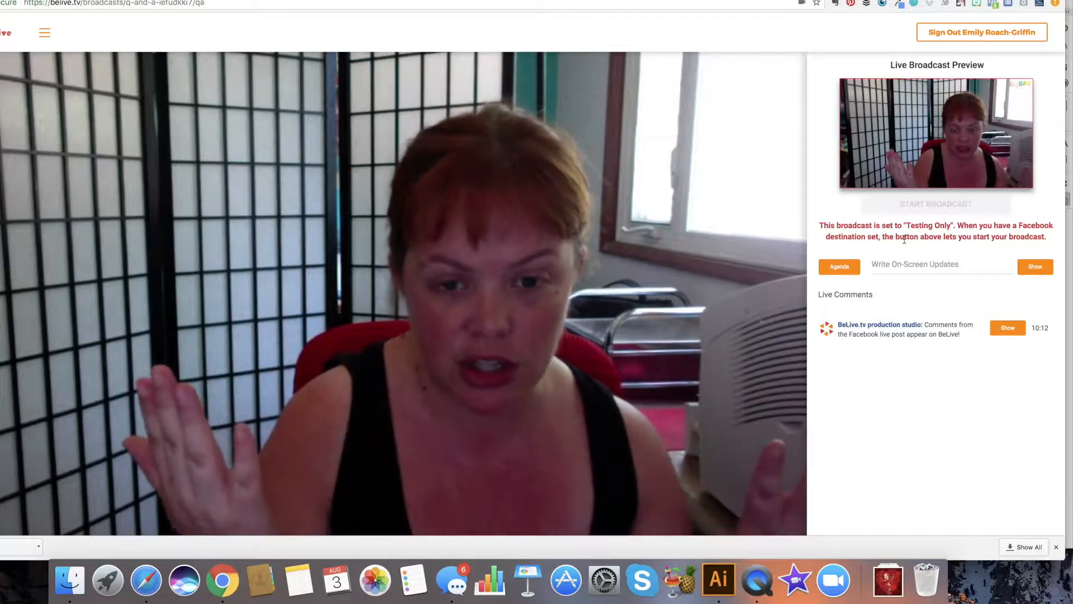
Add a first item titled "BeLive.tv - what is it?" to the broadcast's agenda.
{"action": "left_click", "coordinate": [889, 268]}
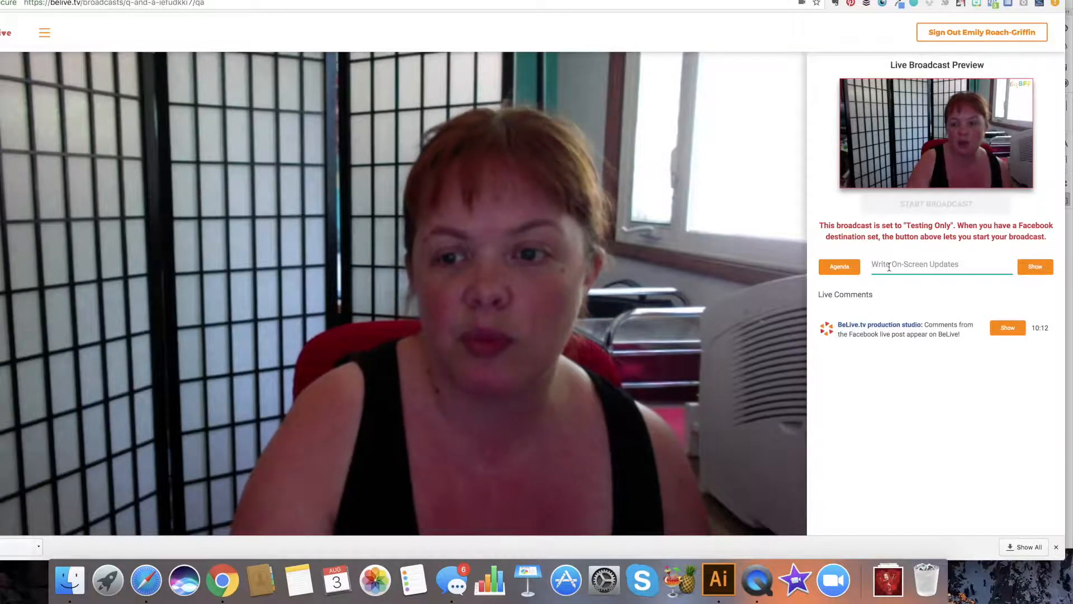
{"action": "left_click", "coordinate": [848, 272]}
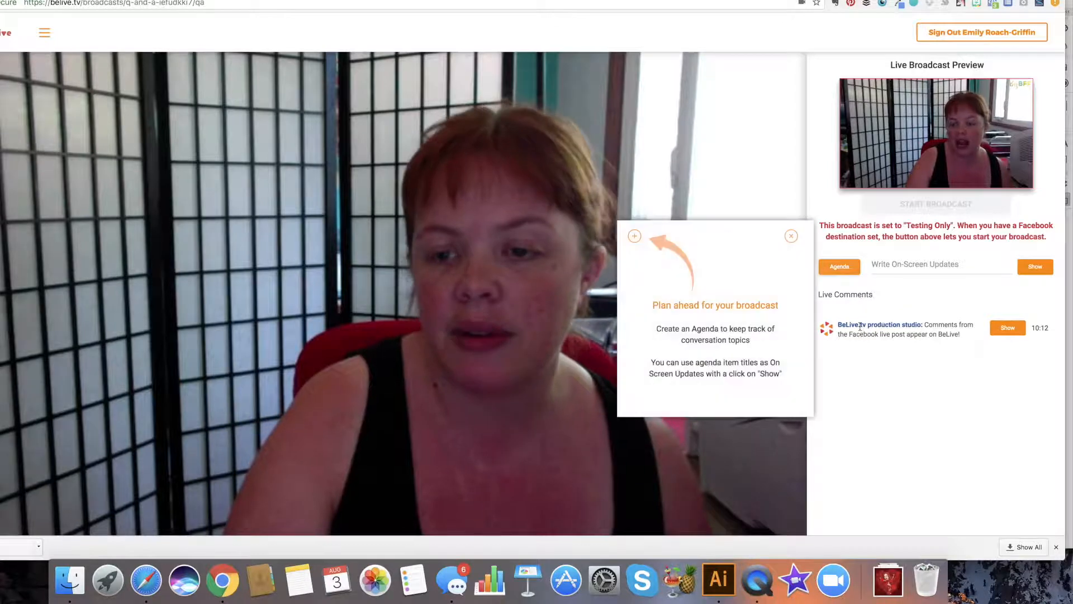
{"action": "left_click", "coordinate": [635, 237]}
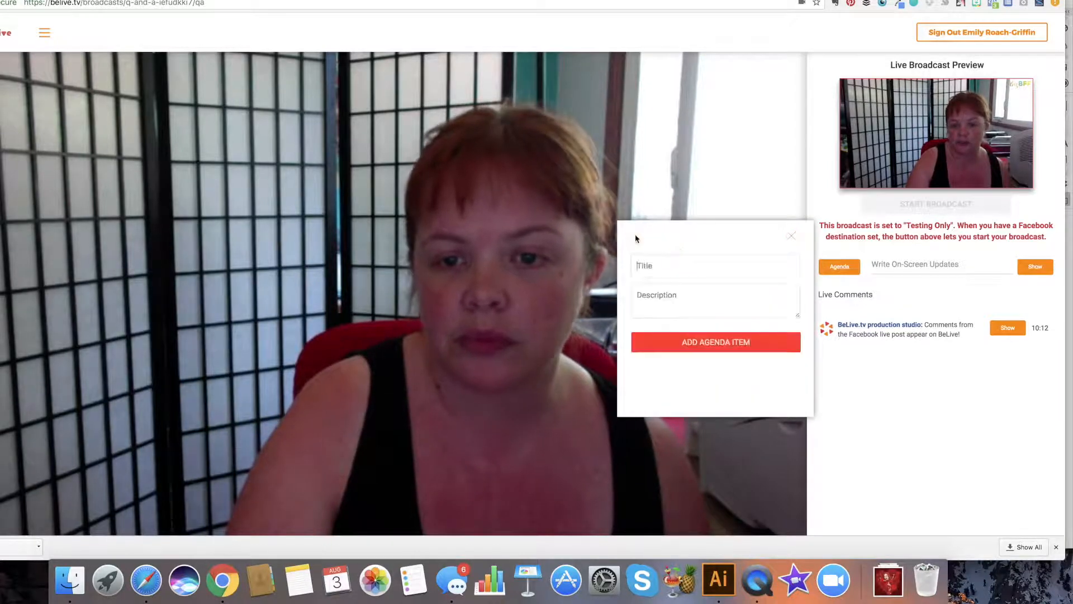
{"action": "left_click", "coordinate": [670, 267]}
{"action": "type", "text": "BeLiv"}
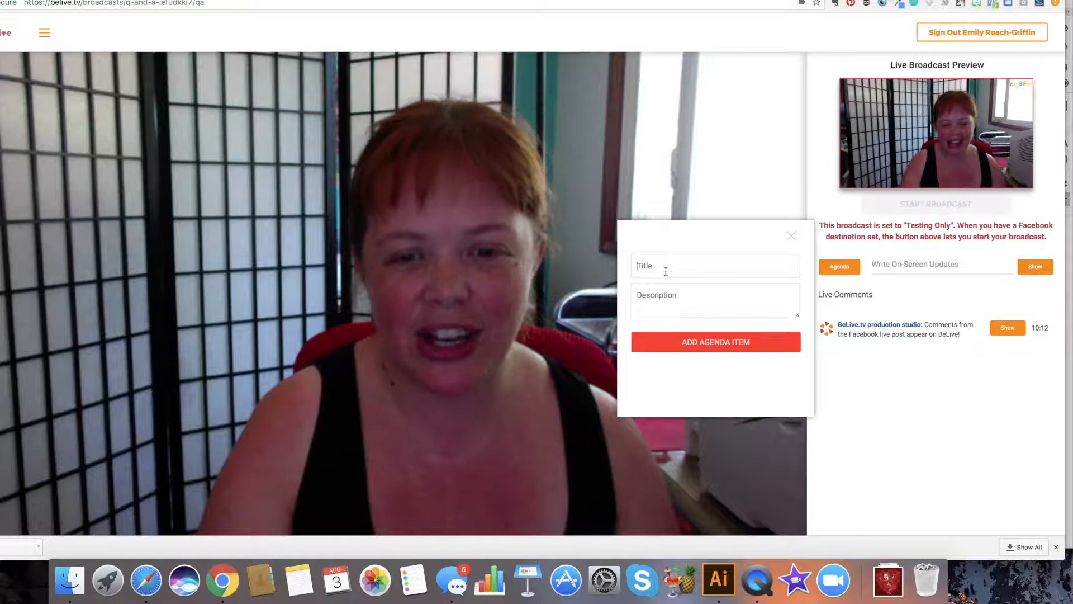
Add a second agenda item titled "Setting up your broadcast" with the description "give myself reminders".
{"action": "type", "text": "Setting up your brao"}
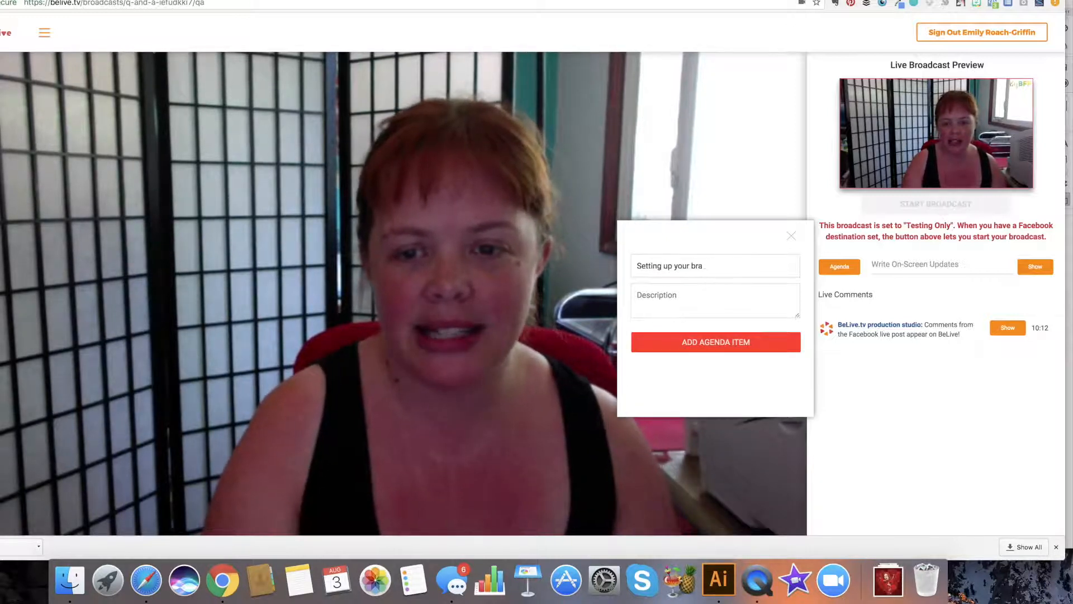
{"action": "key", "text": "BackSpace"}
{"action": "key", "text": "BackSpace"}
{"action": "type", "text": "oadcast"}
{"action": "left_click", "coordinate": [669, 296]}
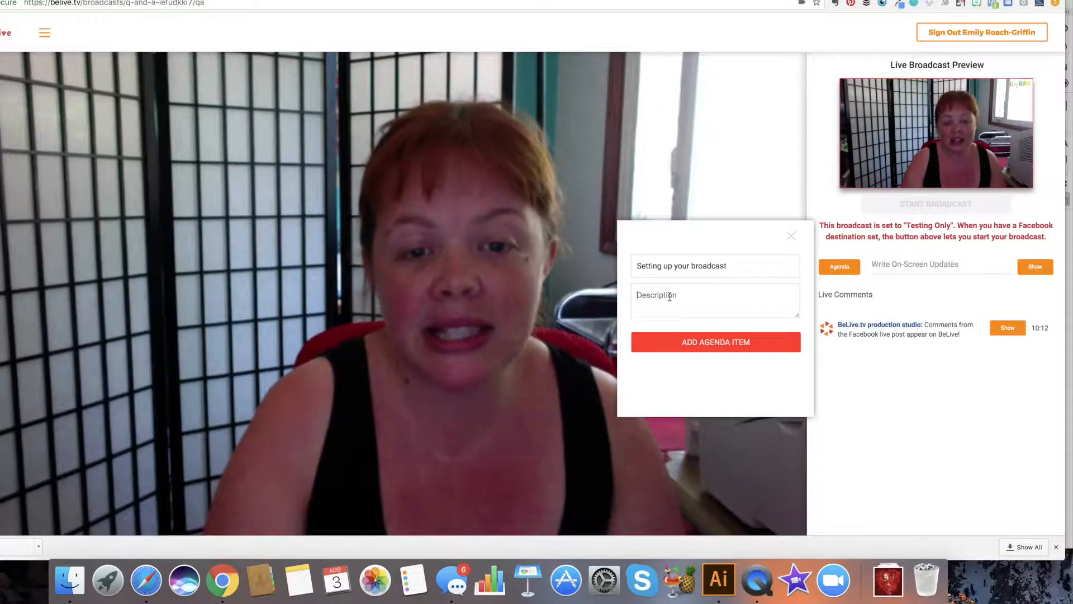
{"action": "type", "text": "give myself reminders"}
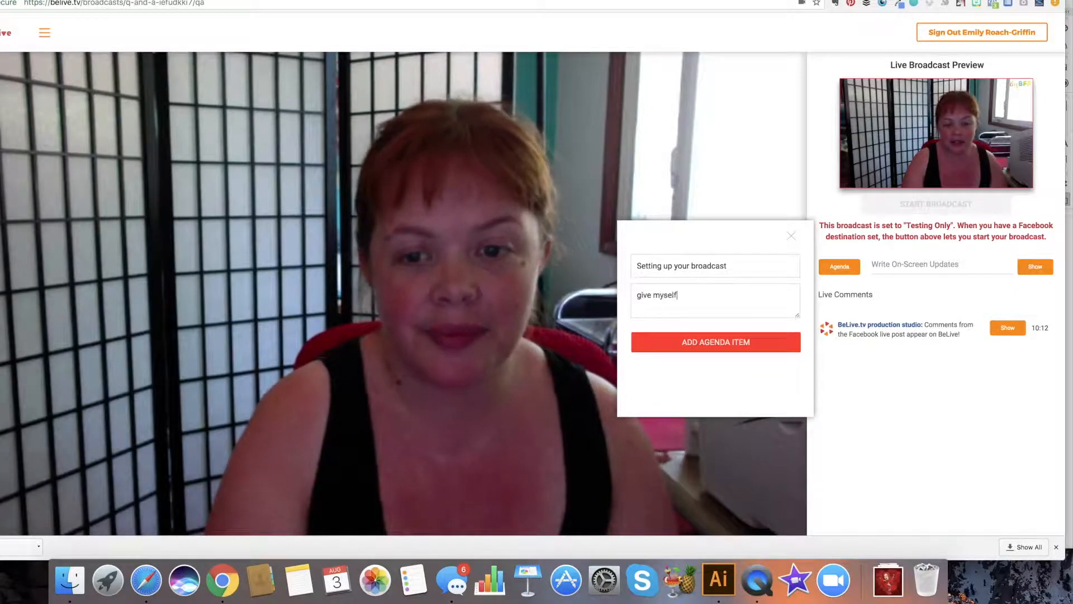
{"action": "left_click", "coordinate": [715, 342]}
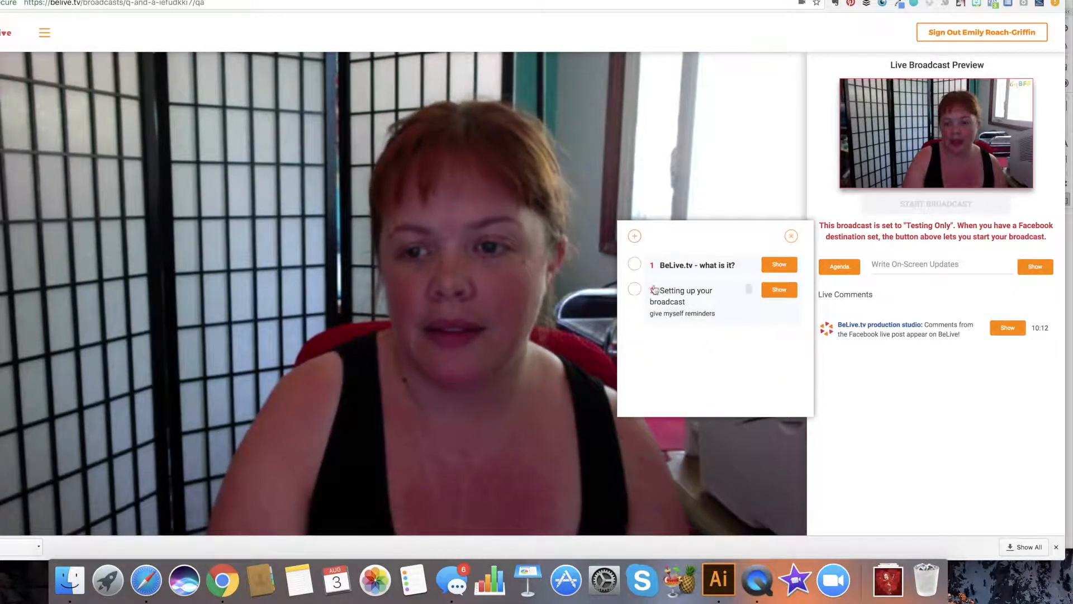
Add a third agenda item titled "Example broadcast" without a description.
{"action": "left_click", "coordinate": [635, 236]}
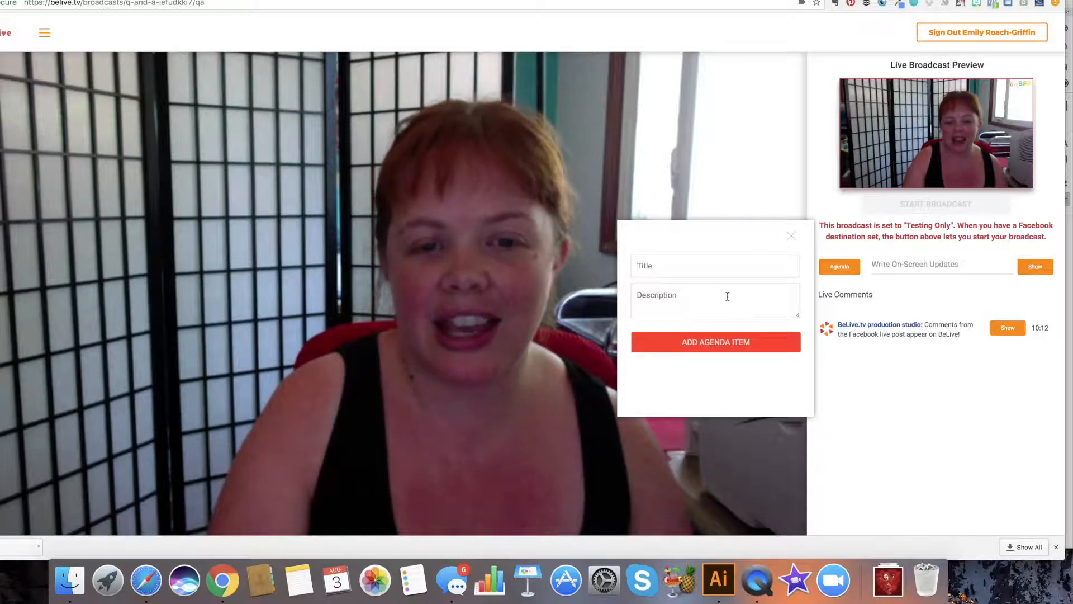
{"action": "left_click", "coordinate": [715, 265]}
{"action": "type", "text": "Example broadcast"}
{"action": "left_click", "coordinate": [715, 342]}
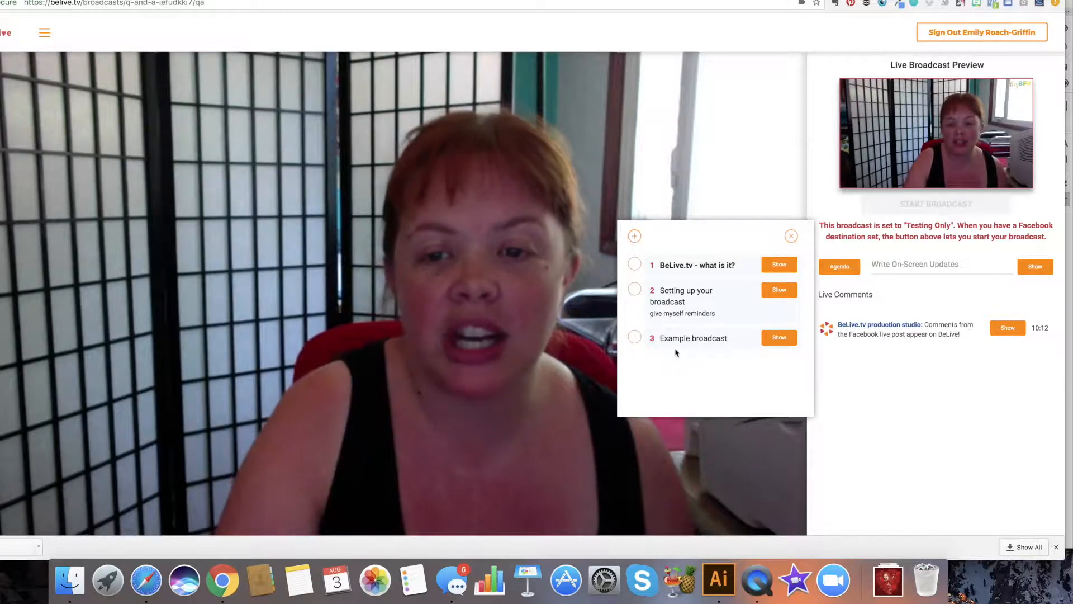
Show the three agenda titles in turn as on-screen updates in the broadcast preview, and hide them again.
{"action": "left_click", "coordinate": [784, 269]}
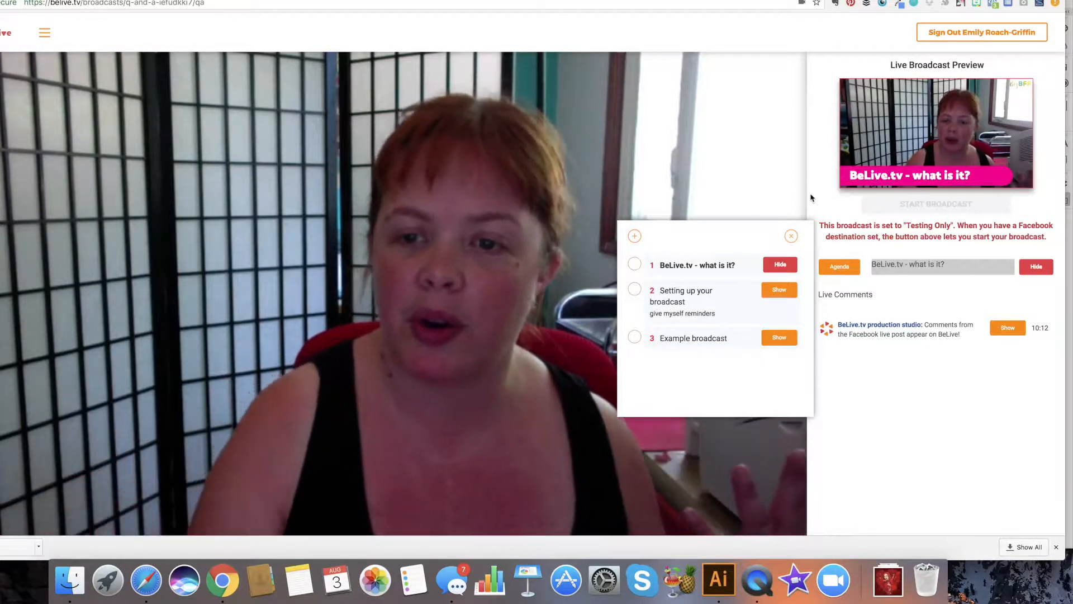
{"action": "left_click", "coordinate": [779, 265]}
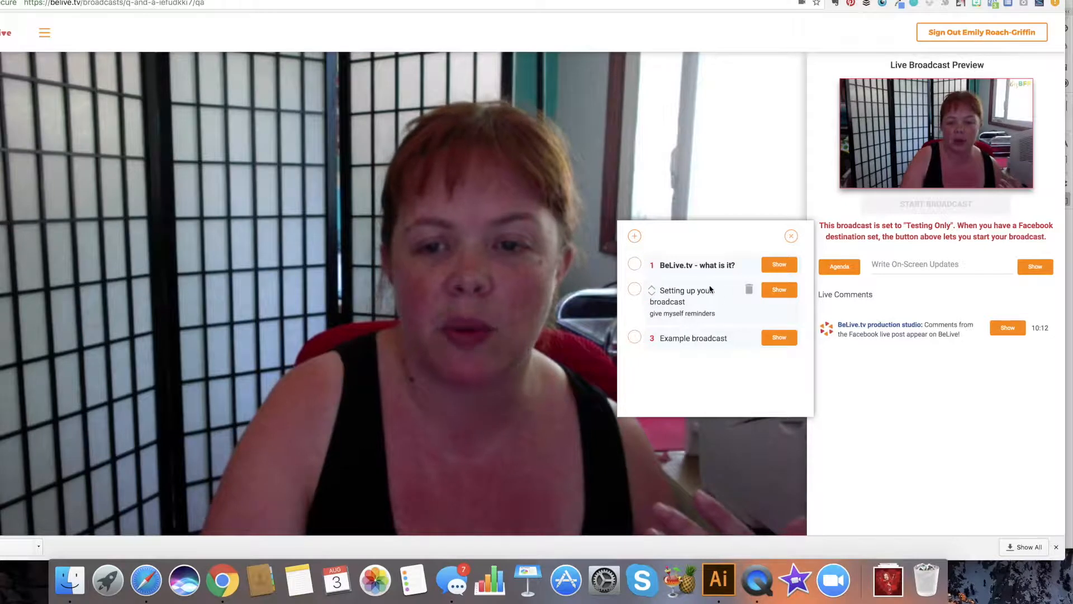
{"action": "left_click_drag", "start_coordinate": [653, 293], "coordinate": [720, 318]}
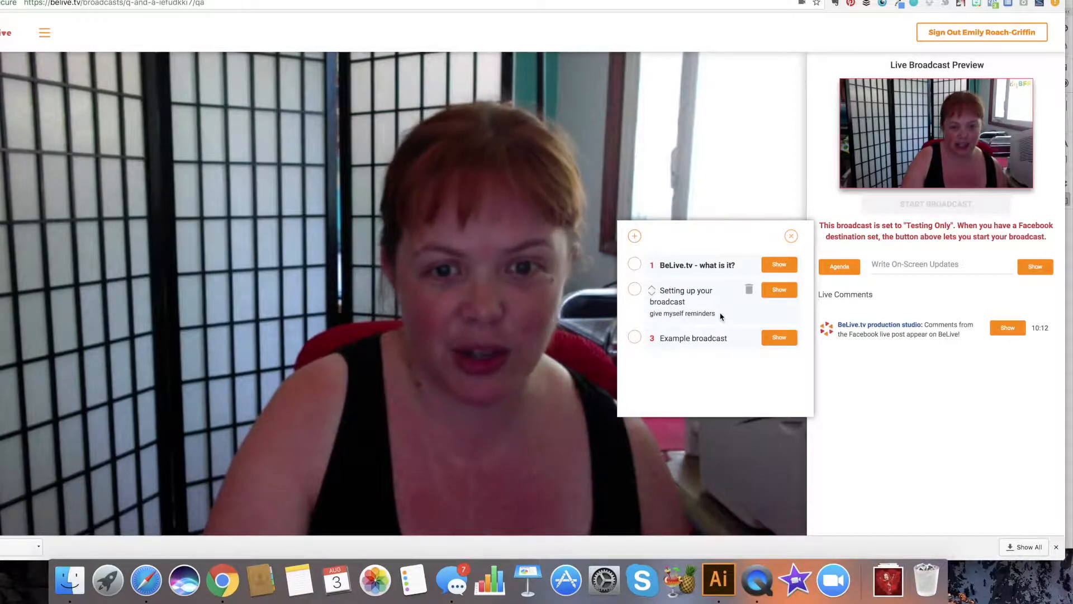
{"action": "left_click", "coordinate": [779, 290]}
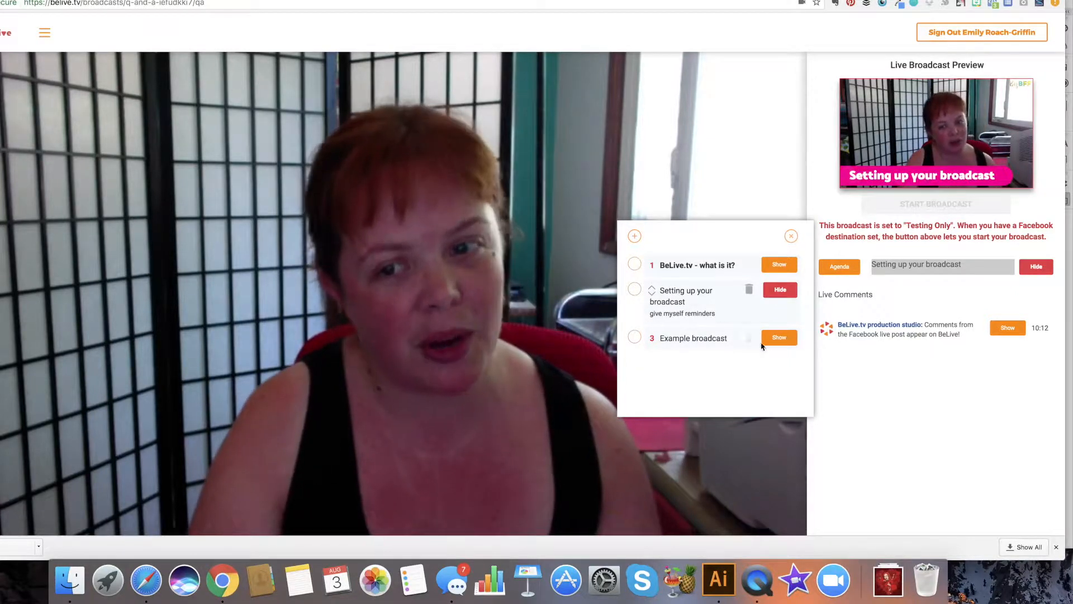
{"action": "left_click", "coordinate": [774, 338]}
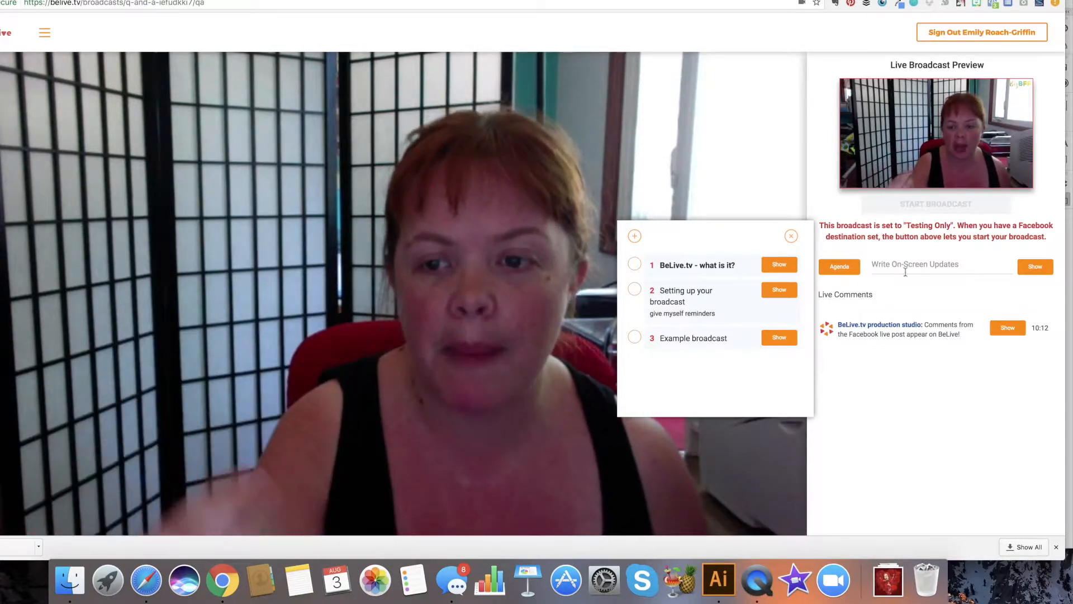
Show the BeLive.tv production studio sample comment on the broadcast and hide it, repeating this once.
{"action": "left_click", "coordinate": [1008, 330]}
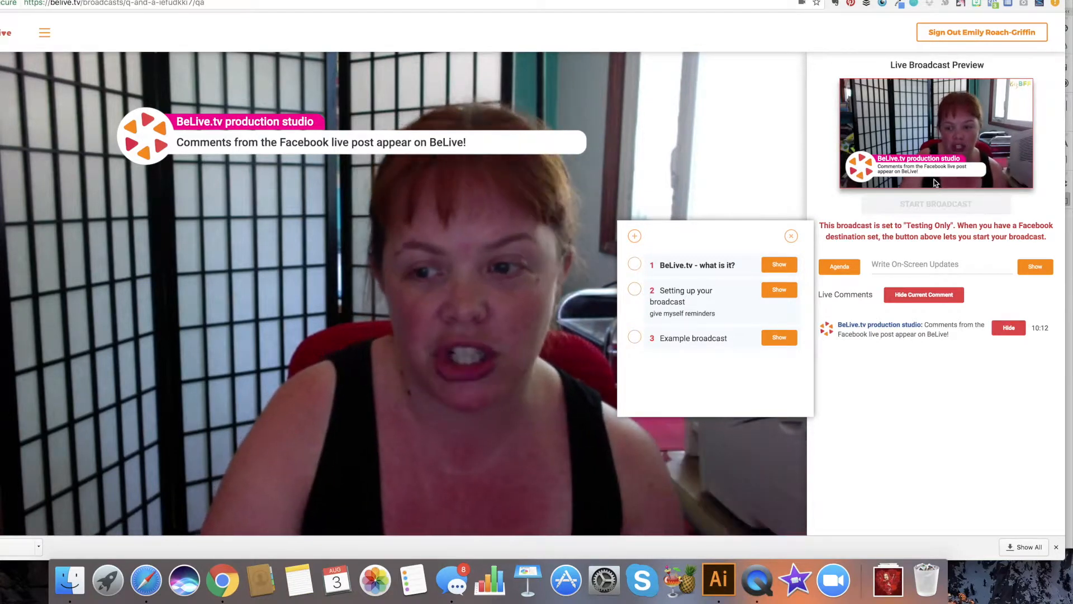
{"action": "left_click", "coordinate": [1009, 329]}
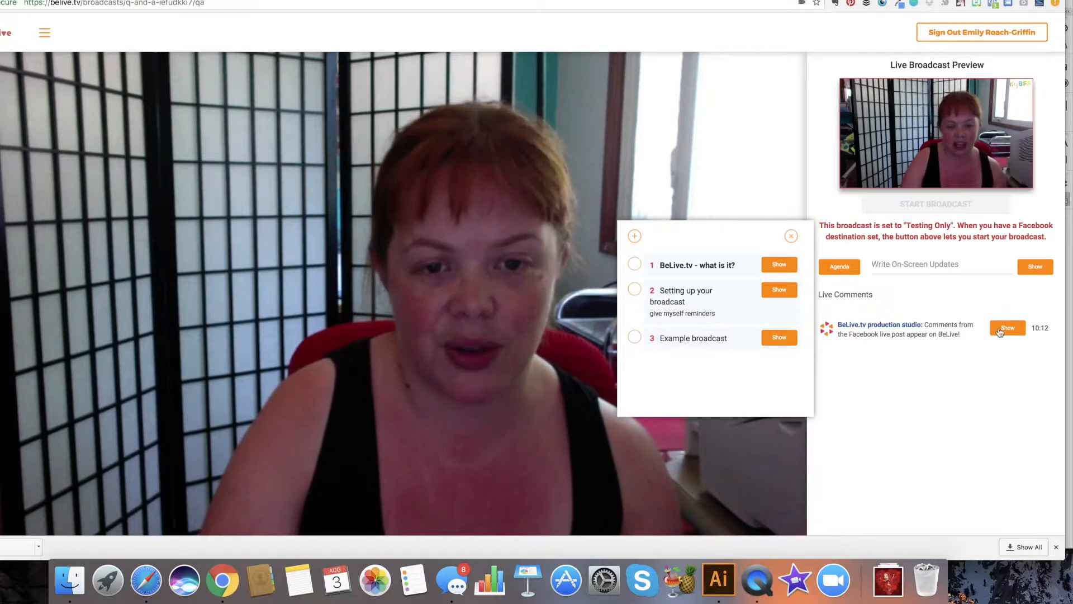
{"action": "left_click", "coordinate": [1004, 329]}
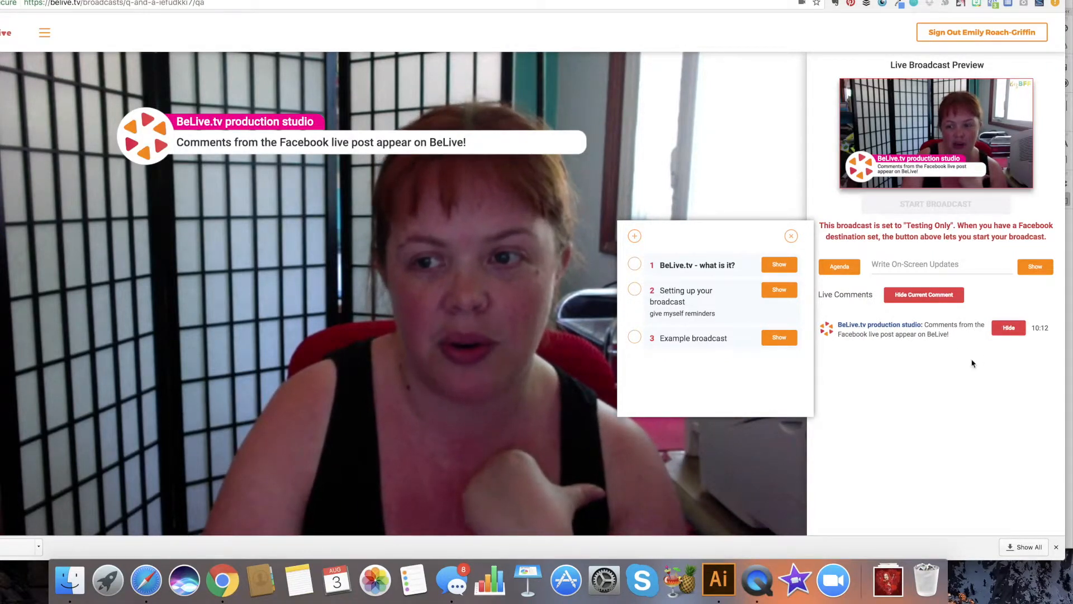
{"action": "left_click", "coordinate": [1007, 329]}
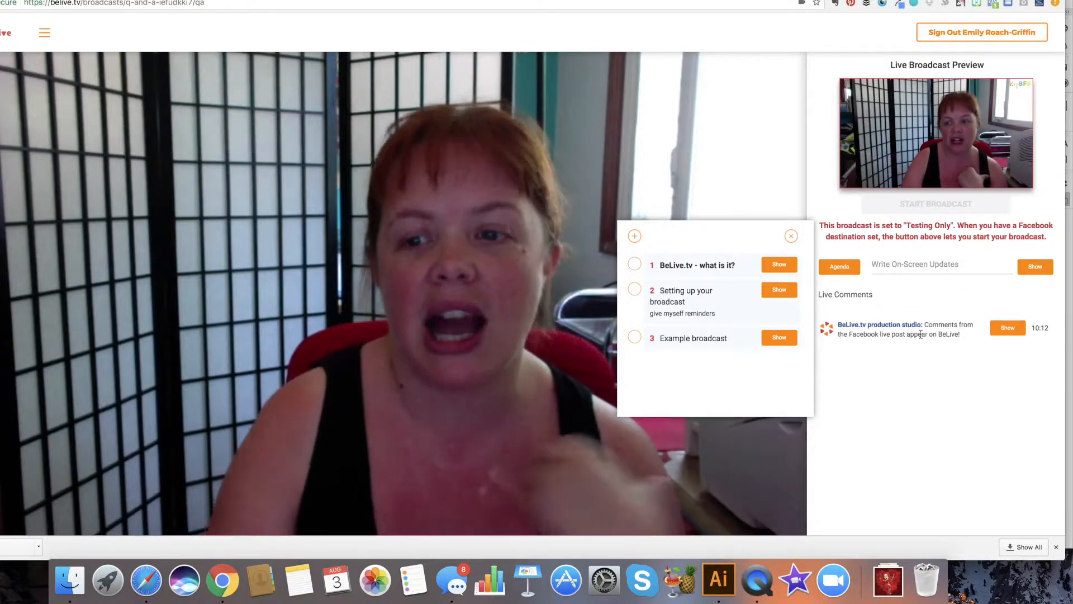